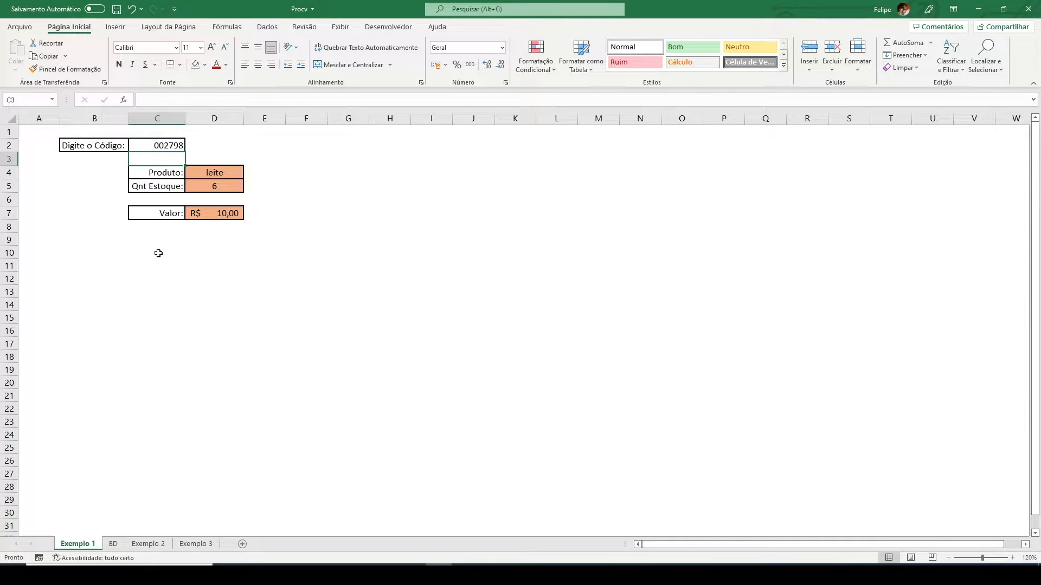
- Look over the product codes in the BD sheet and enter code 017741 in cell C2 of Exemplo 1
left_click(113, 544)
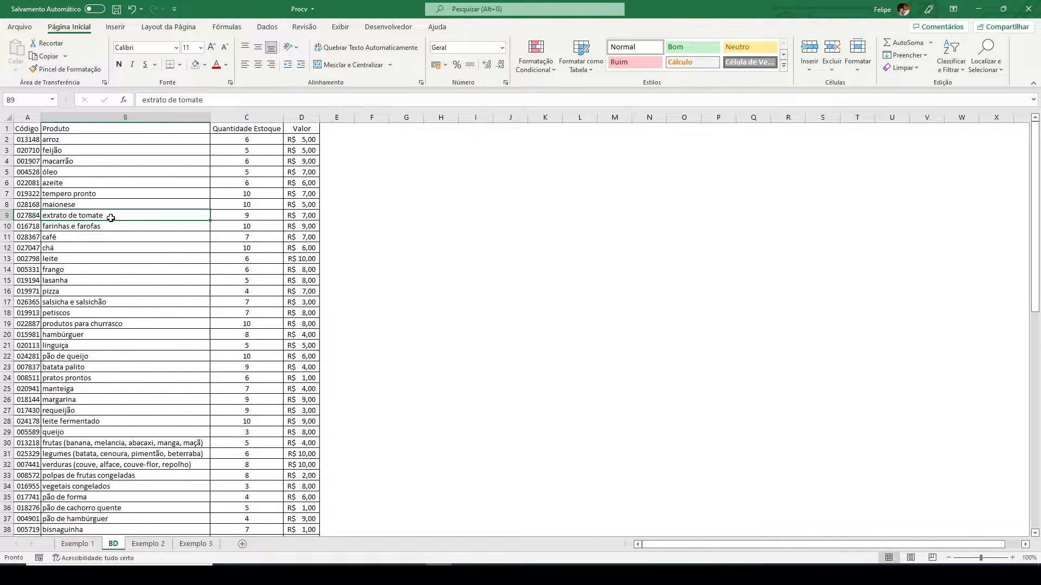
left_click(84, 545)
left_click(154, 145)
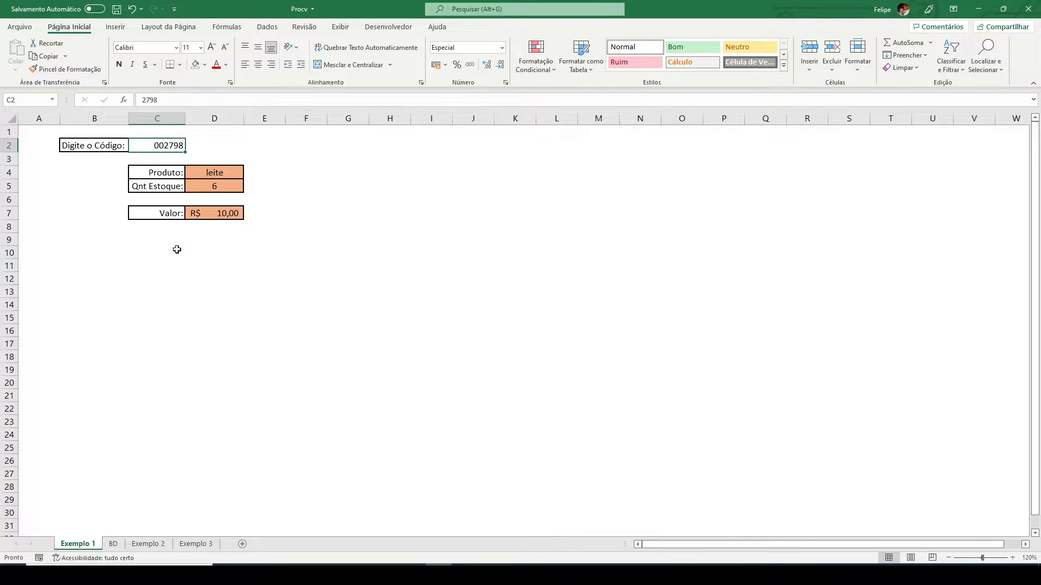
left_click(113, 544)
left_click_drag(29, 139, 30, 475)
left_click(76, 544)
type("00")
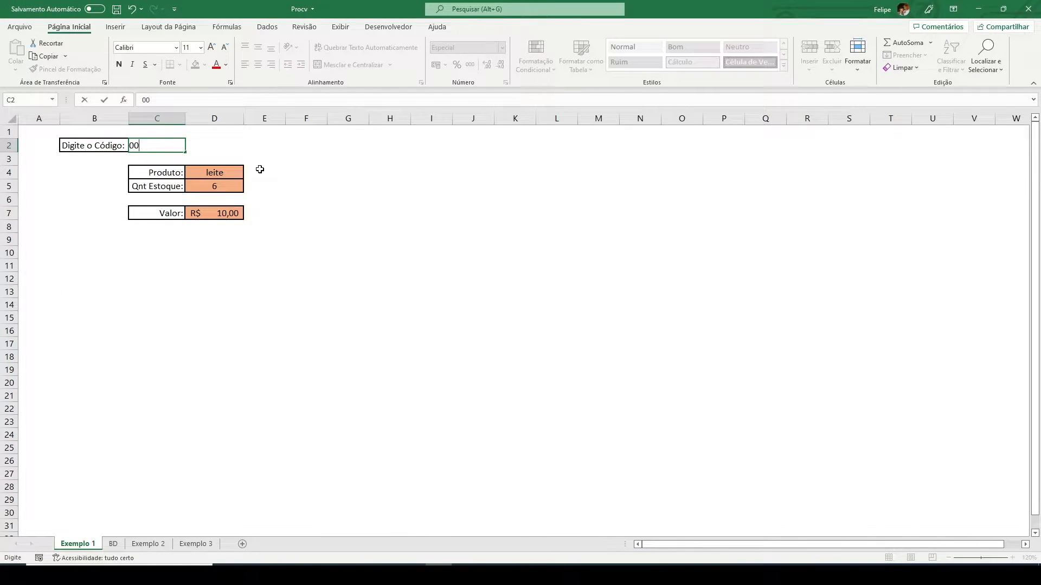
type("7741")
key("Return")
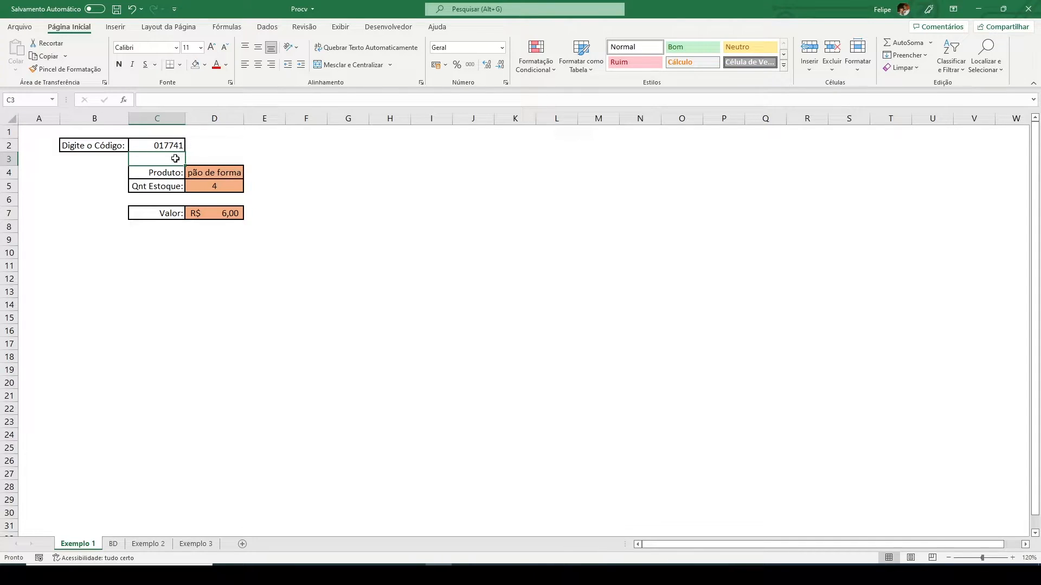
- Fill the code cells A1:A35 on the BD sheet with yellow
left_click(113, 543)
left_click(148, 431)
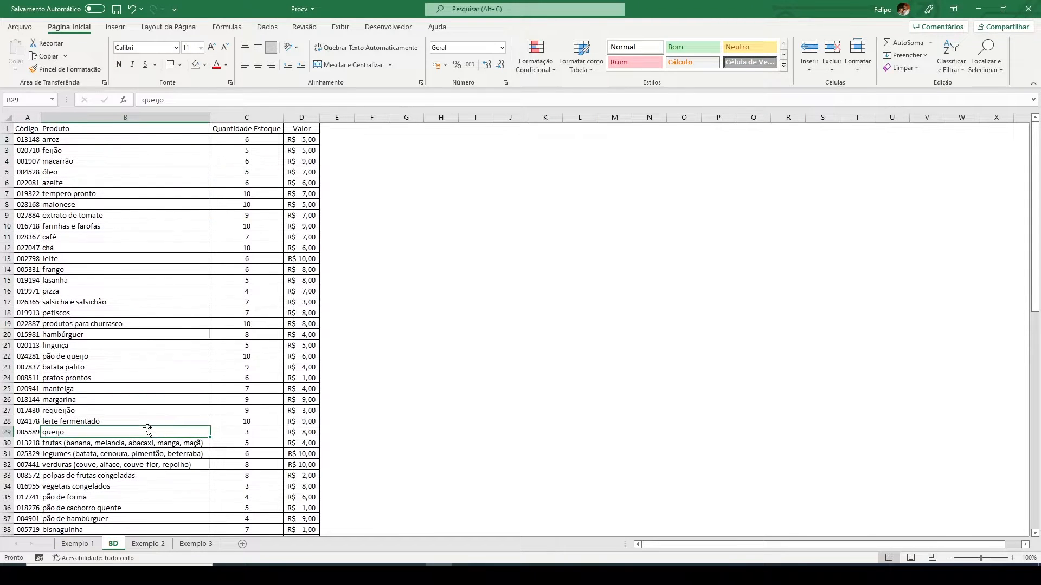
left_click_drag(21, 129, 32, 497)
left_click(204, 64)
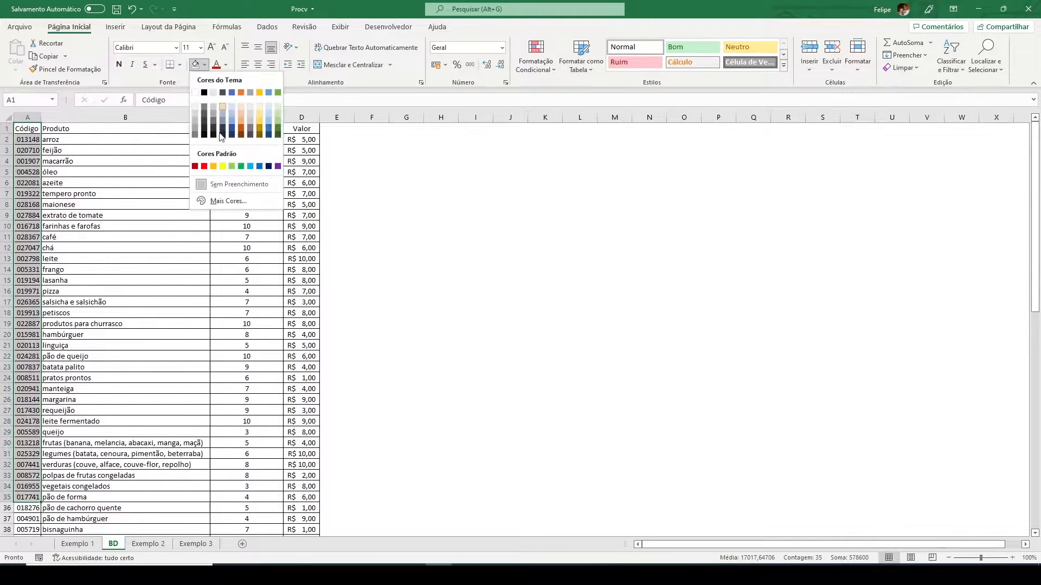
left_click(223, 166)
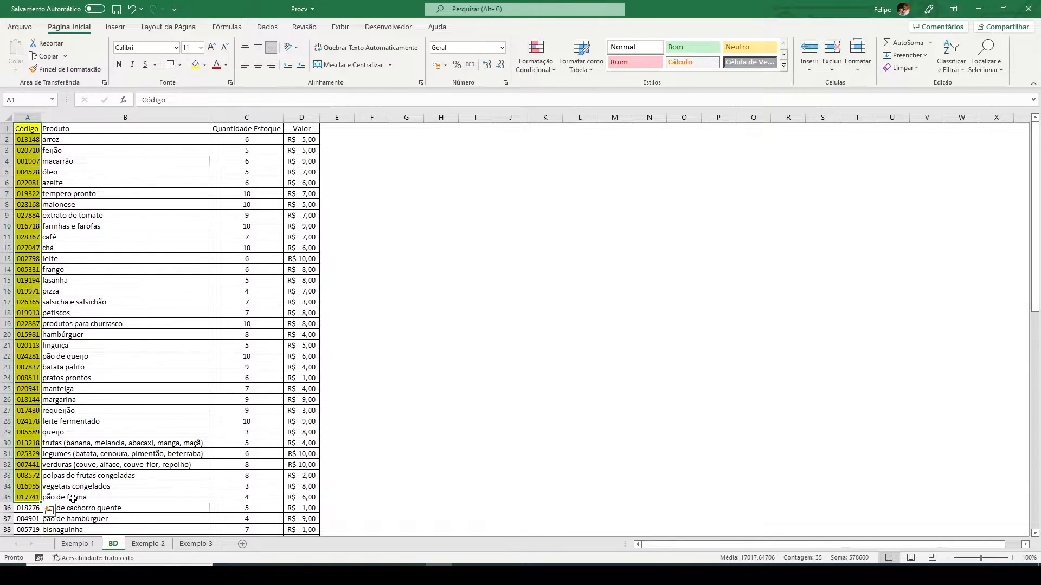
- Examine the lookup formulas for product, stock quantity and value in cells D4, D5 and D7 of Exemplo 1
left_click(77, 544)
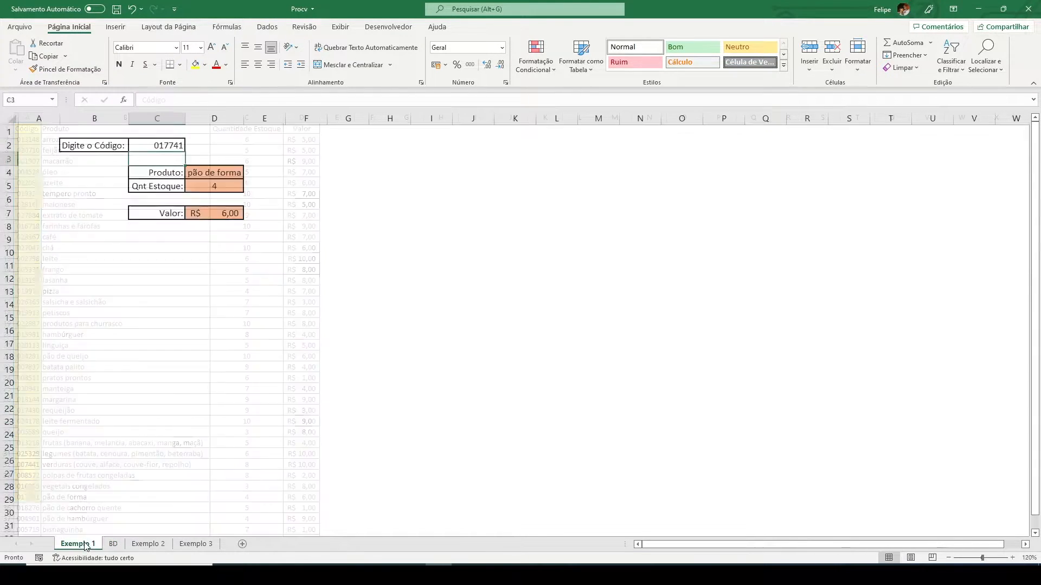
left_click(201, 175)
left_click(203, 190)
left_click(204, 226)
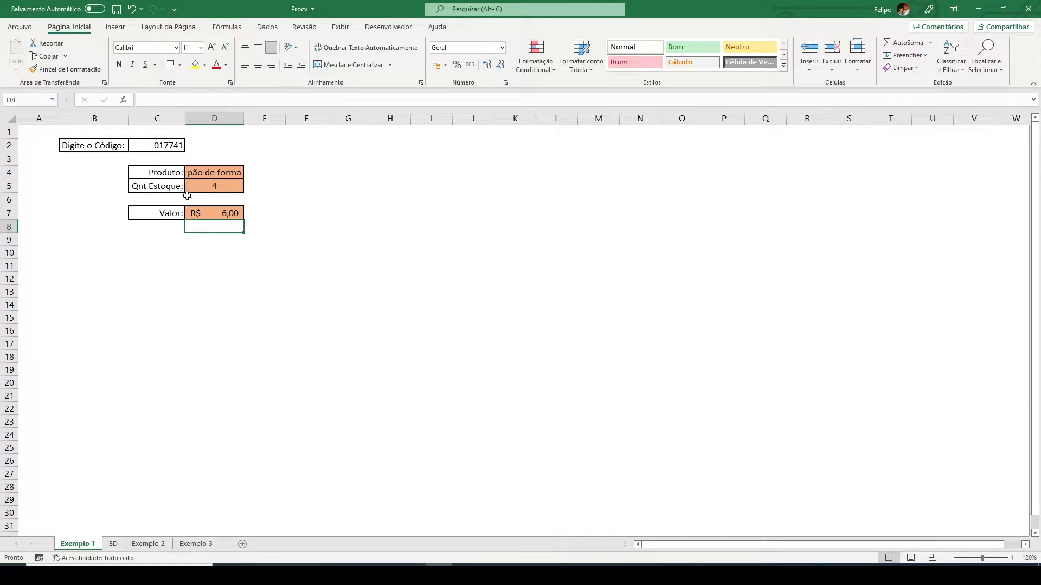
left_click(197, 174)
left_click(218, 187)
left_click(216, 216)
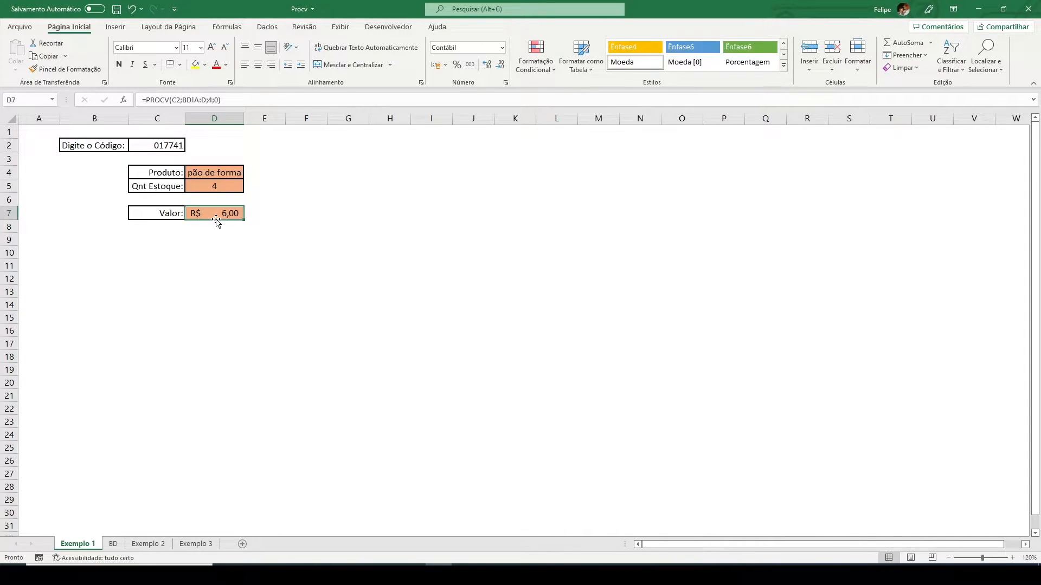
left_click(213, 173)
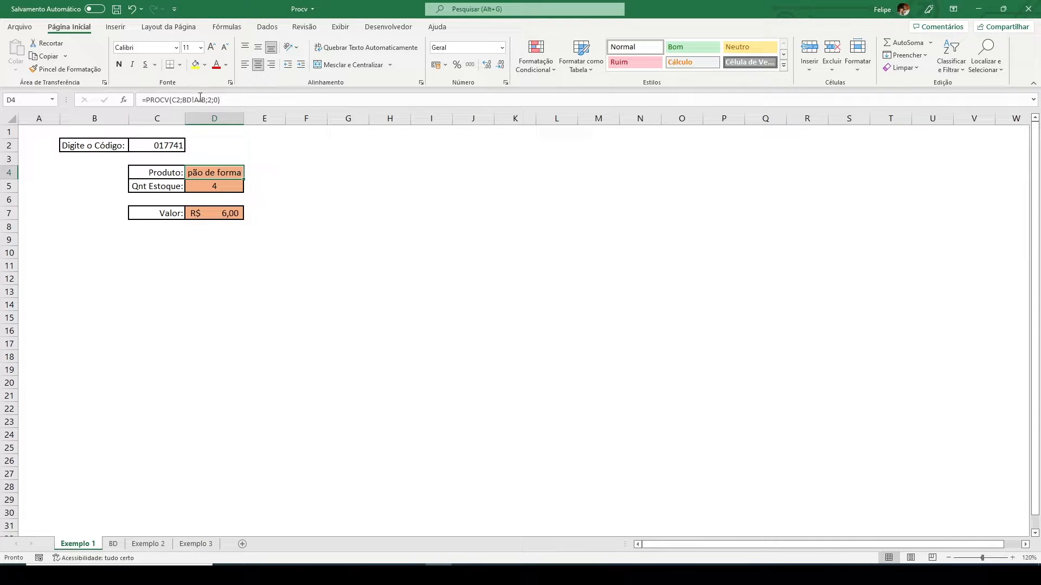
- Fill the product, stock quantity and value cells of pão de forma (B35:D35) on the BD sheet with yellow
left_click(113, 543)
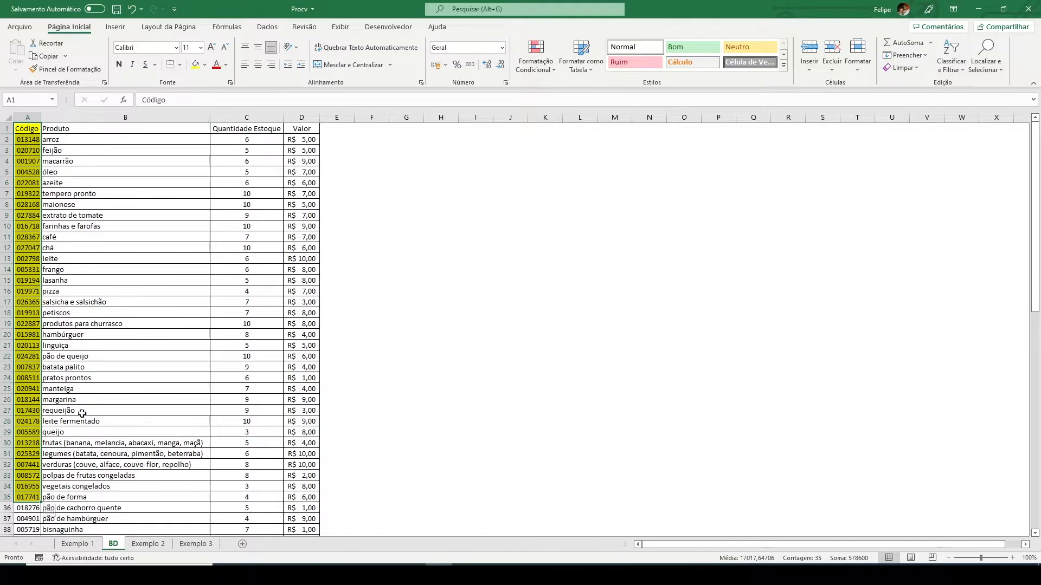
left_click(89, 497)
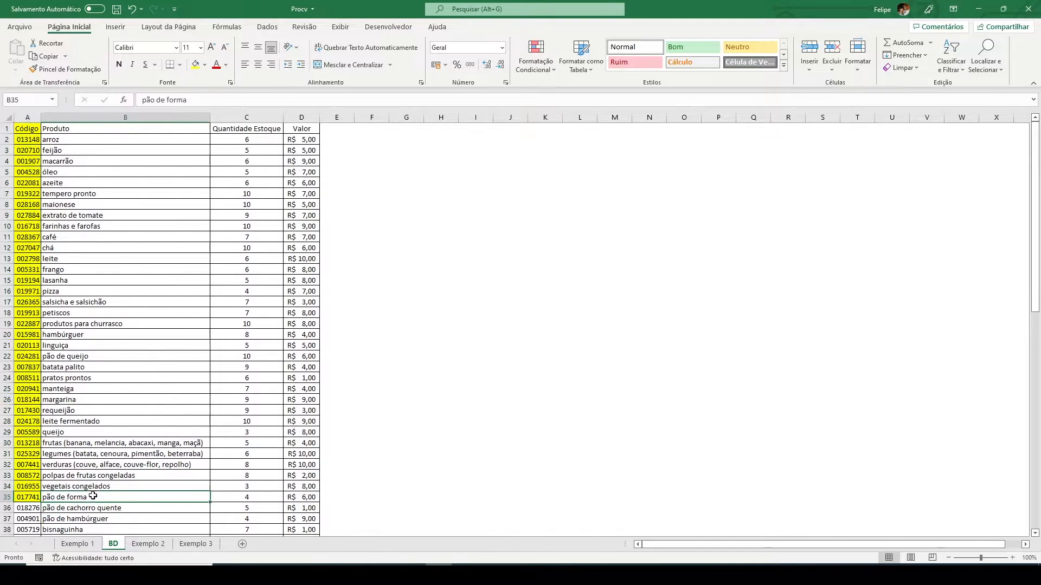
left_click(196, 65)
left_click(78, 544)
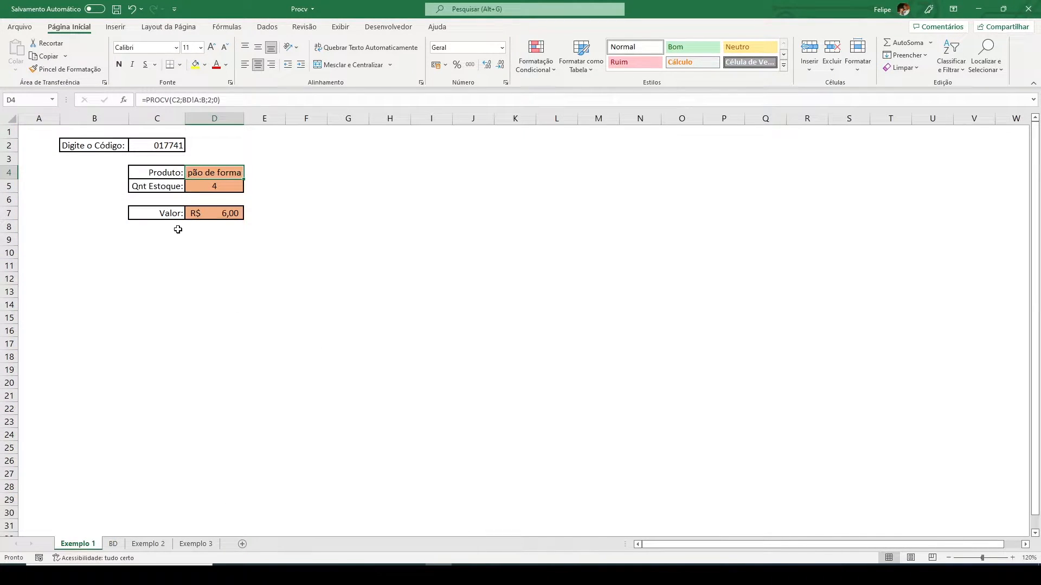
left_click(163, 547)
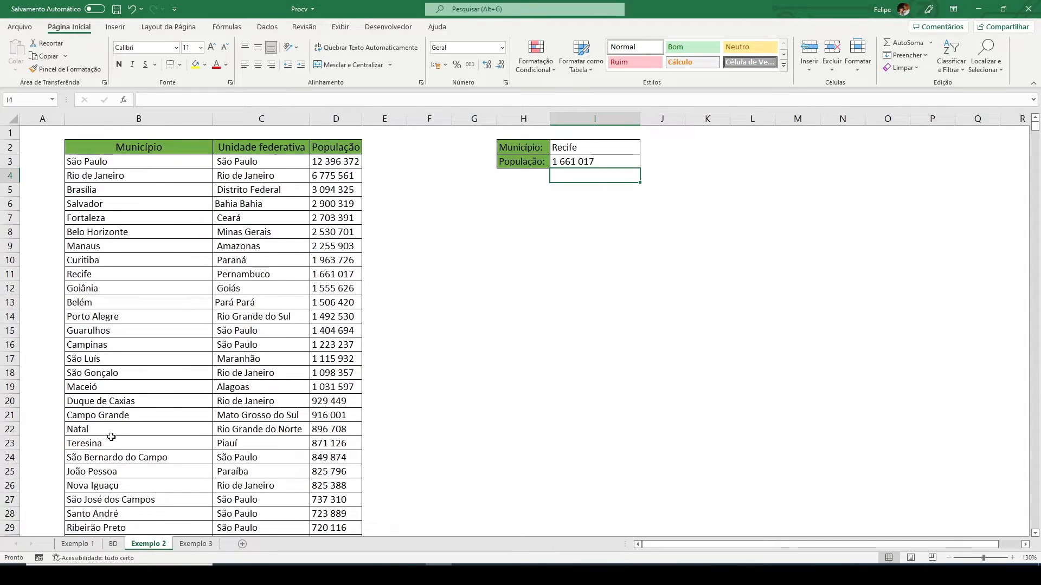
left_click(120, 544)
left_click(239, 496)
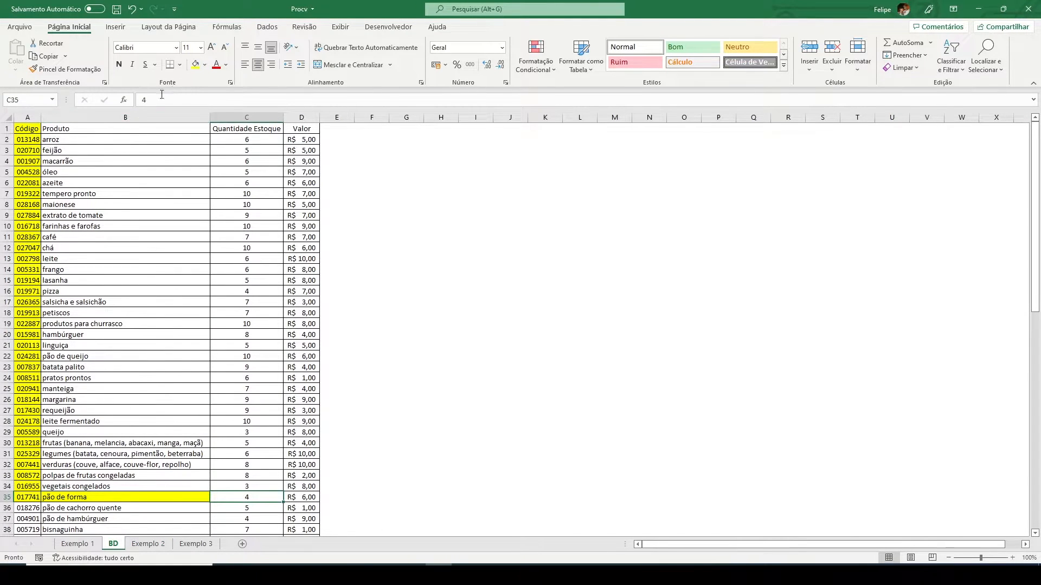
left_click(196, 65)
left_click(307, 501)
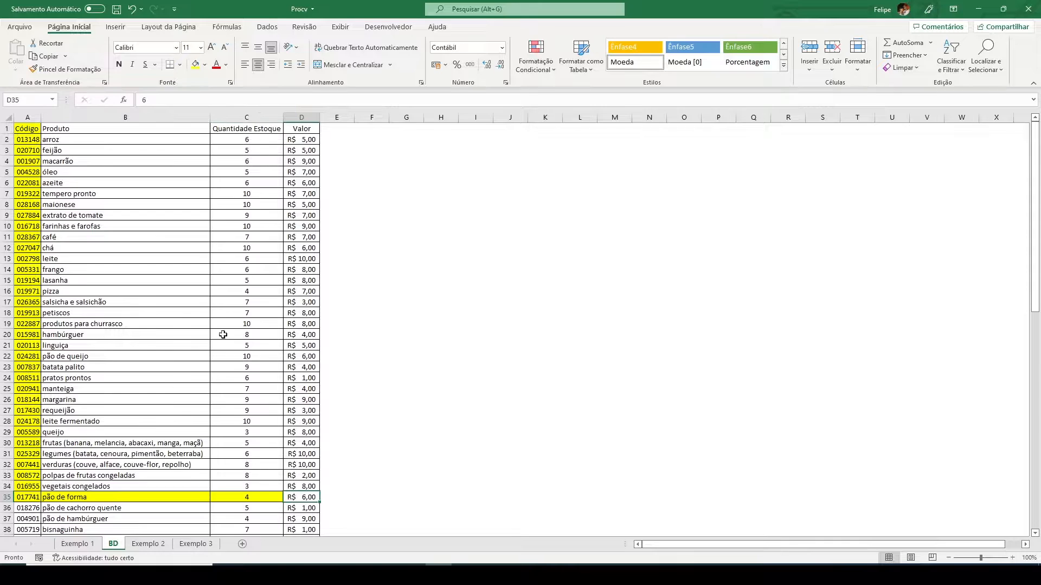
left_click(195, 65)
- Clear the population cell I3 on the Exemplo 2 sheet
left_click(156, 544)
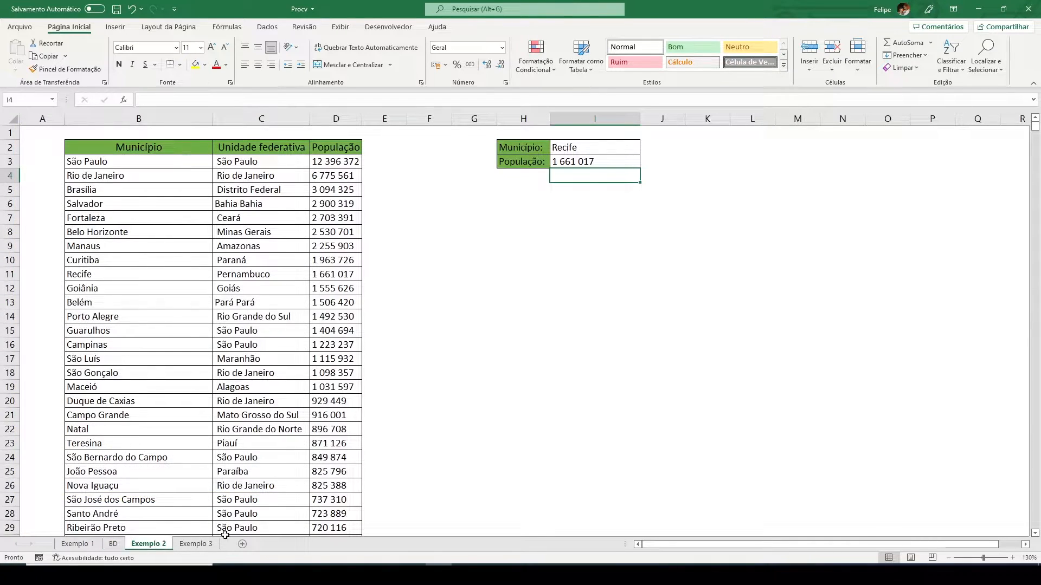
left_click(568, 161)
key("Delete")
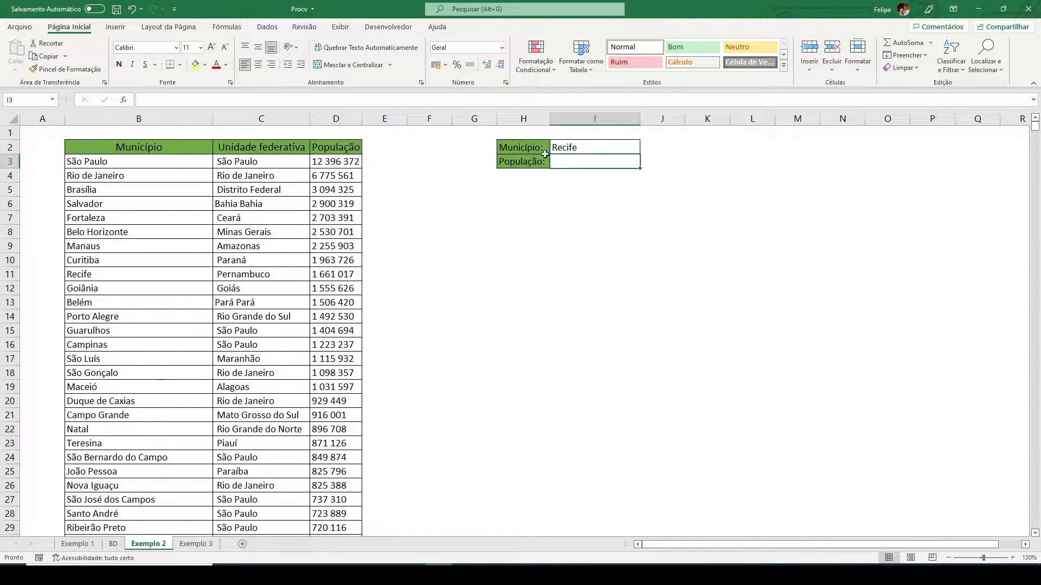
- Examine Recife's population entry and the full extent of the municipality list in column B
left_click(582, 149)
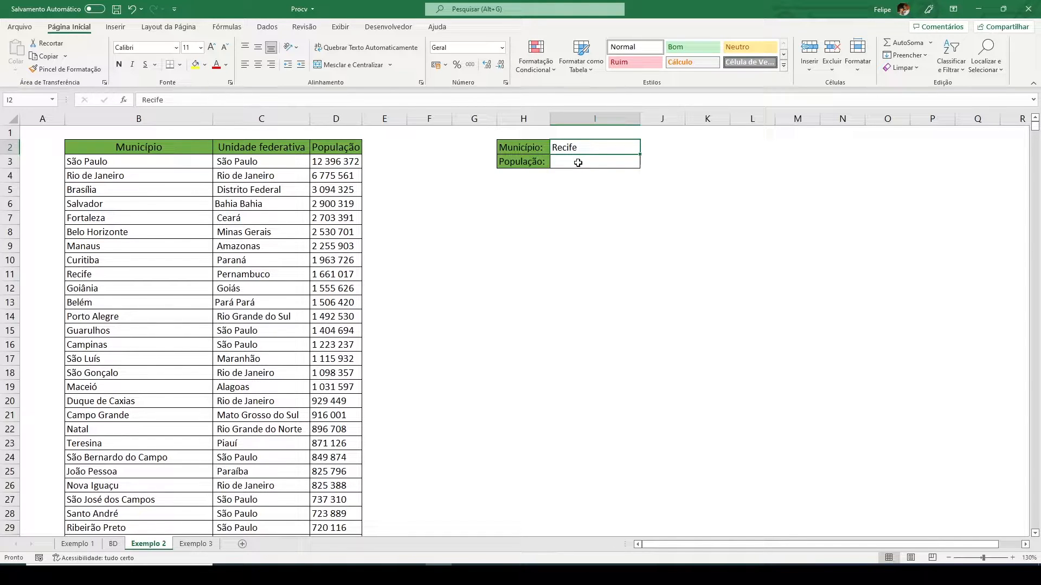
left_click(578, 163)
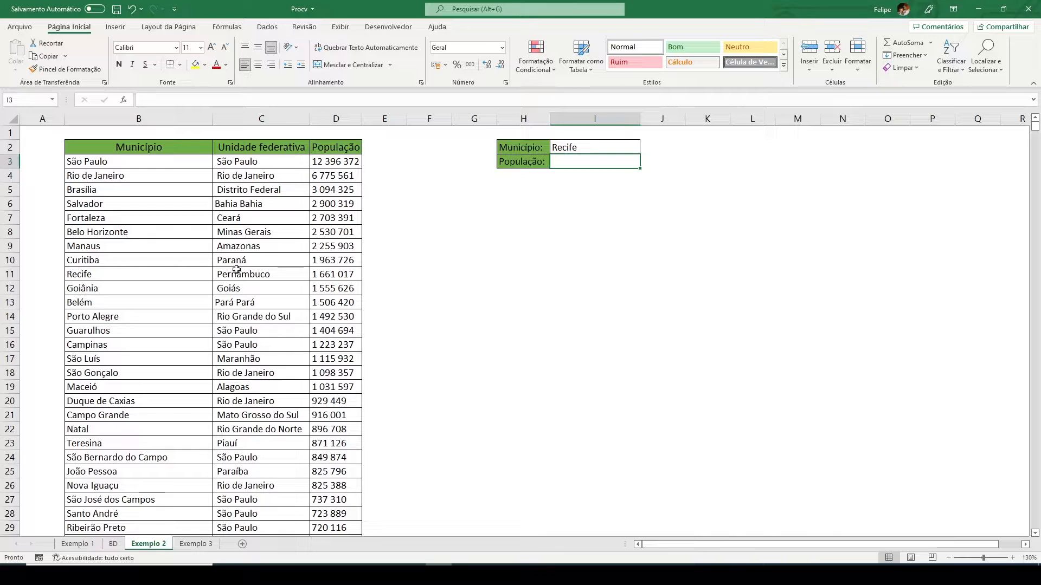
left_click(316, 276)
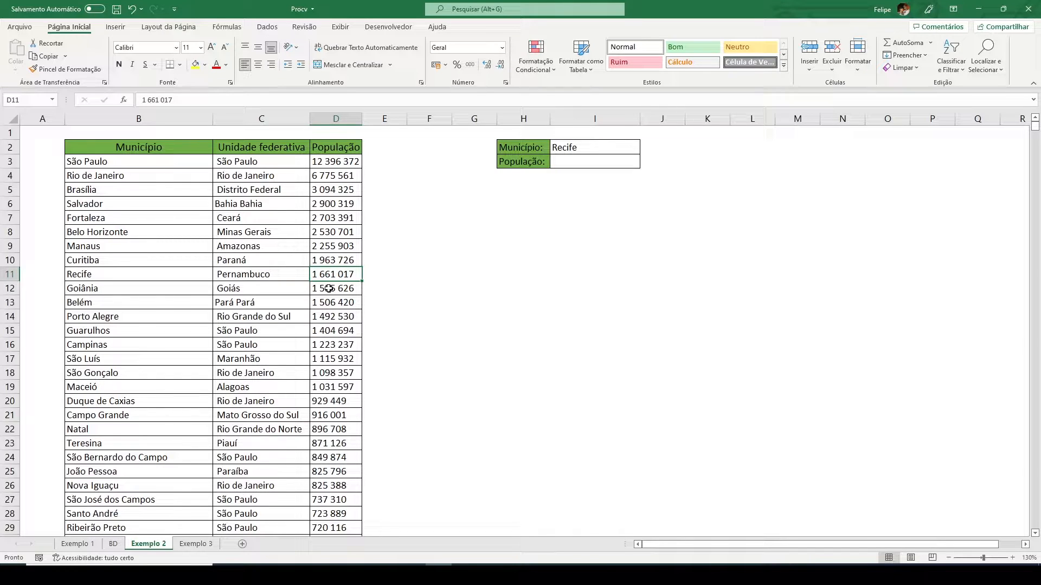
scroll(329, 288, "down", 17)
scroll(320, 342, "up", 13)
scroll(318, 345, "up", 4)
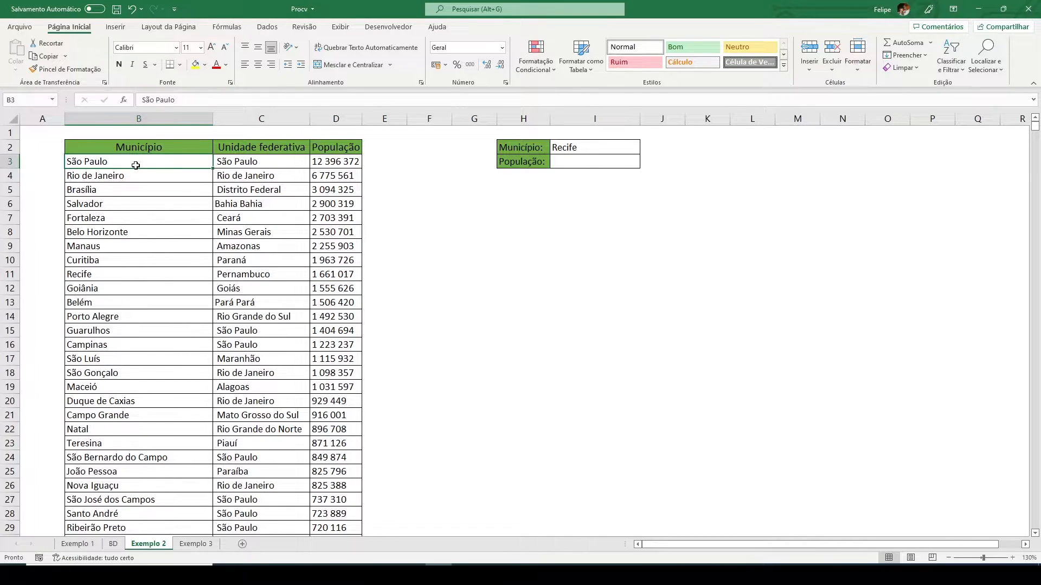
key("ctrl+shift+Down")
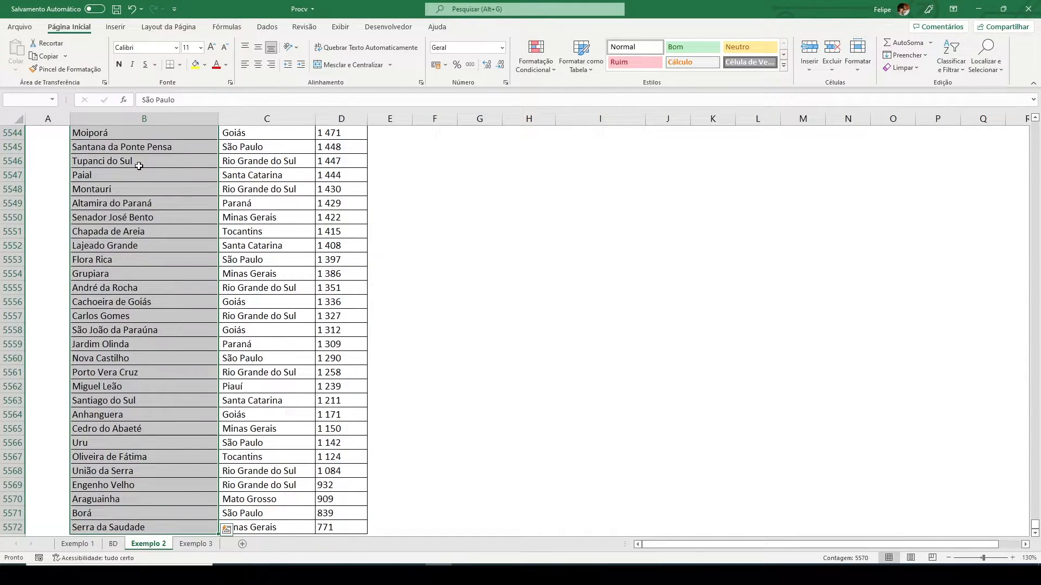
left_click_drag(1035, 525, 1035, 126)
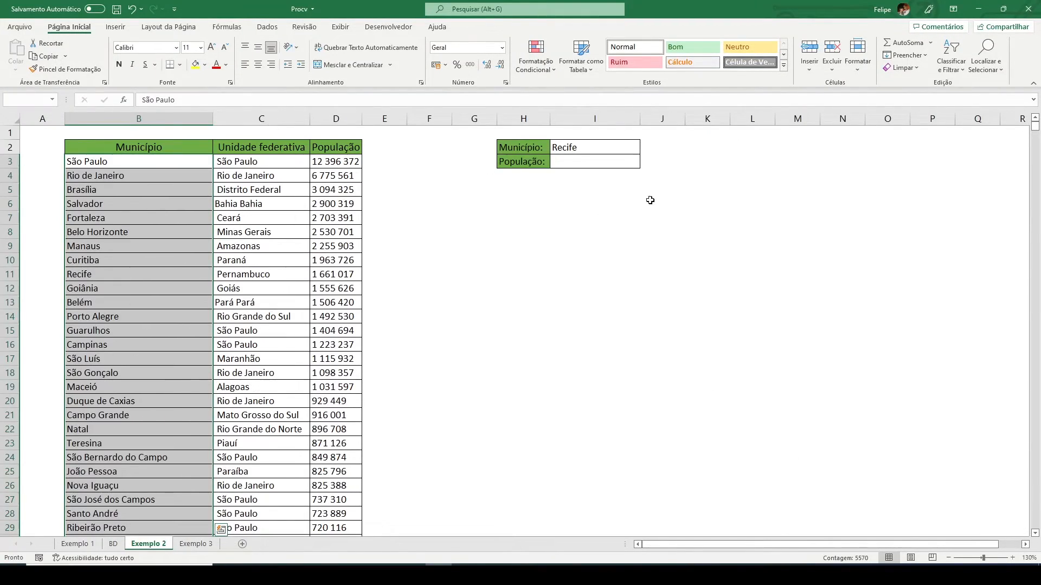
- Begin a PROCV formula in the population cell I3 with the municipality in I2 as the lookup value
left_click(624, 166)
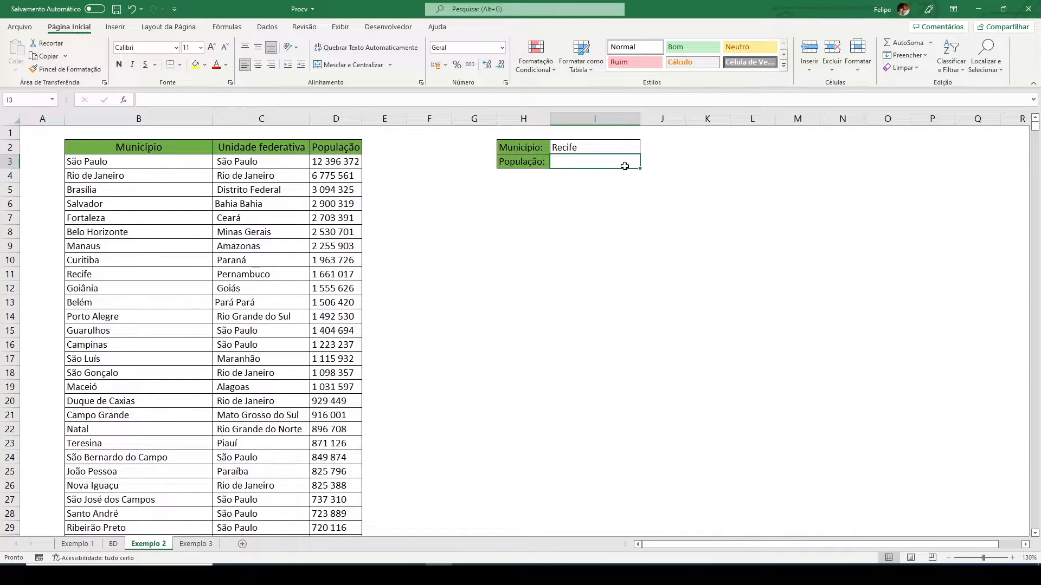
type("=")
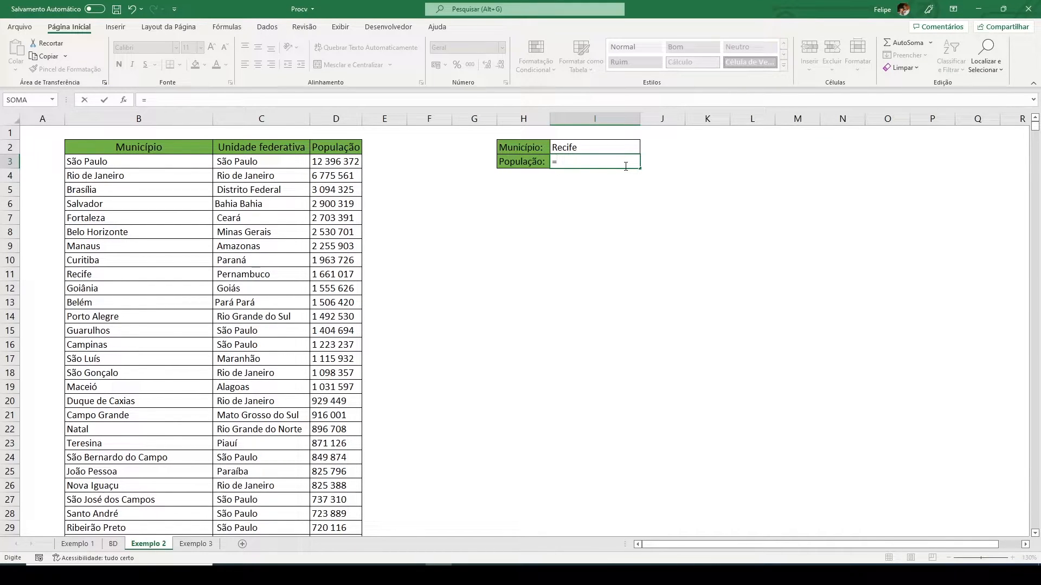
type("procv")
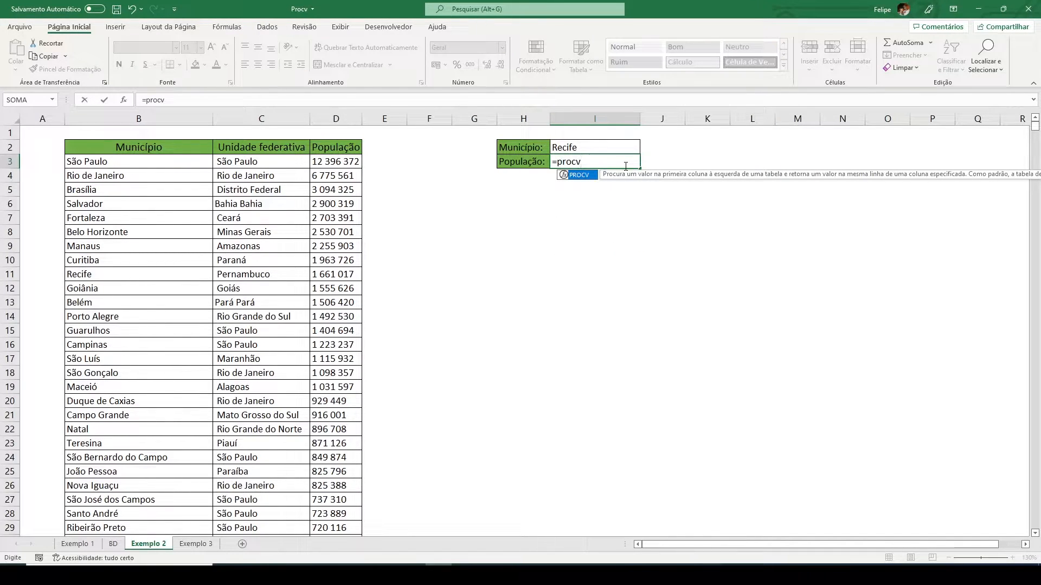
type("(")
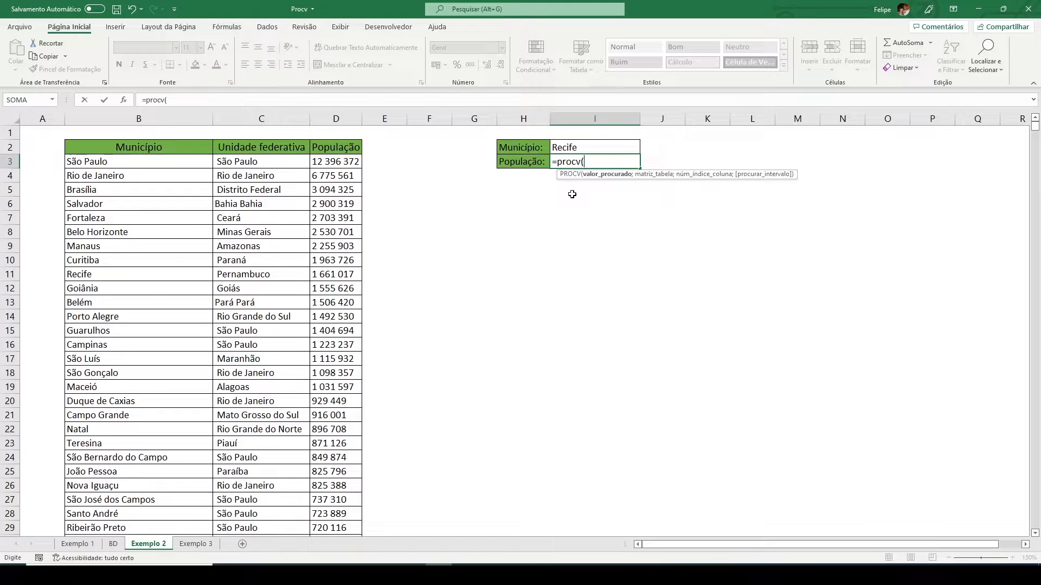
left_click(581, 147)
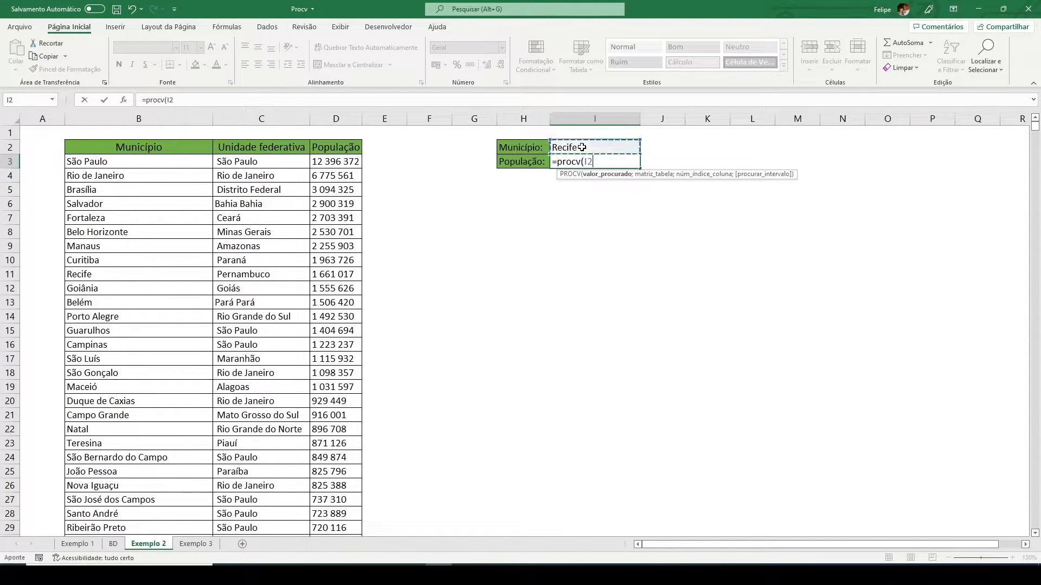
type(";")
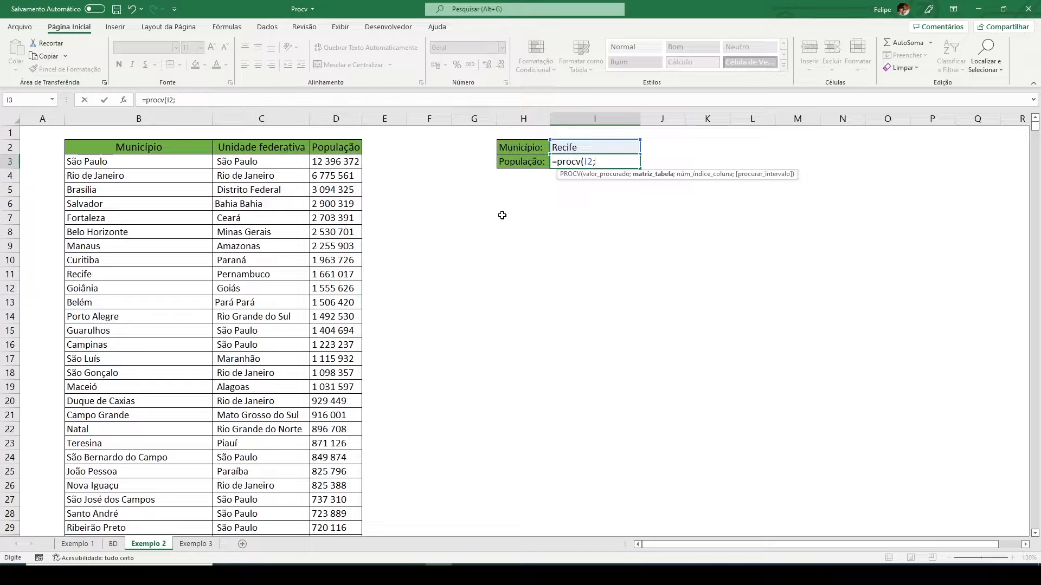
- Set columns B:D as the table array of the PROCV formula and continue to the column index argument
left_click(171, 114)
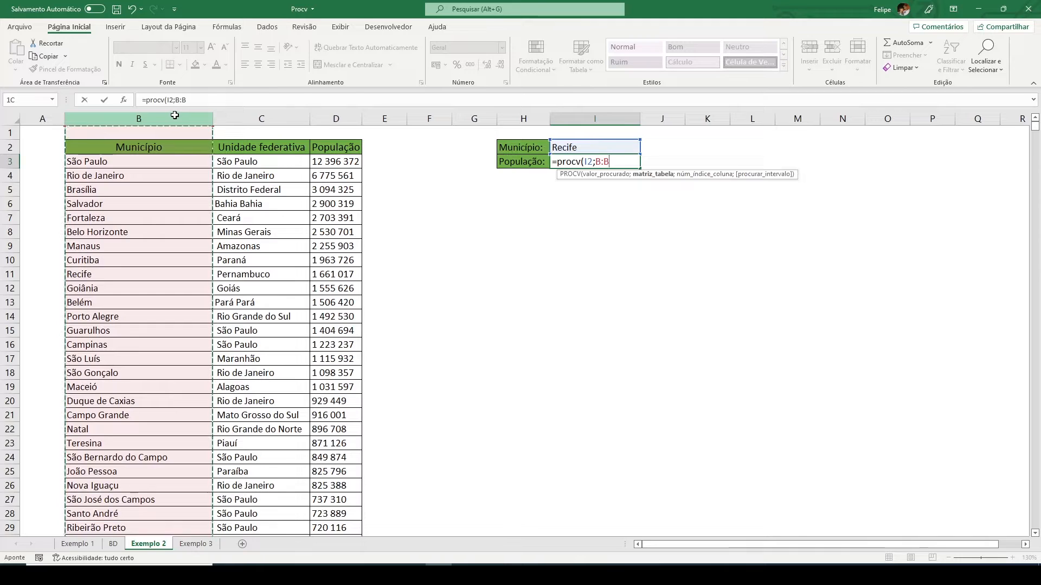
left_click_drag(174, 114, 333, 143)
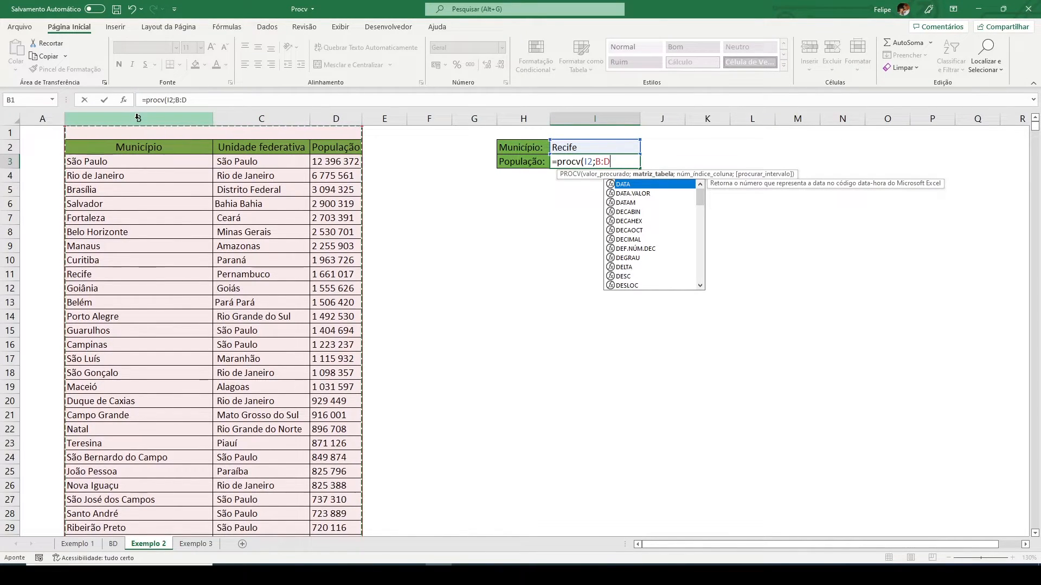
left_click_drag(138, 118, 346, 119)
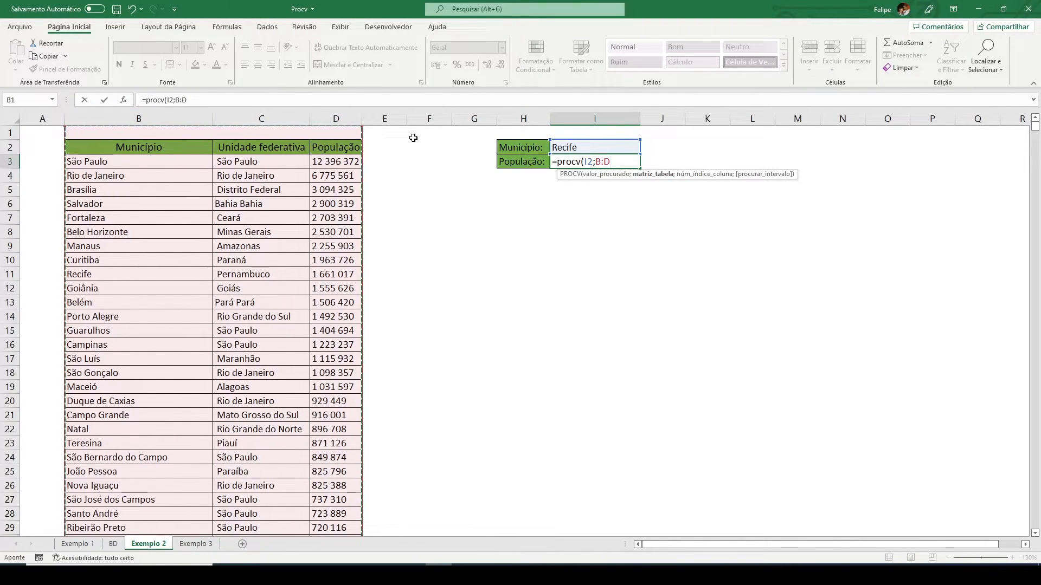
type(";")
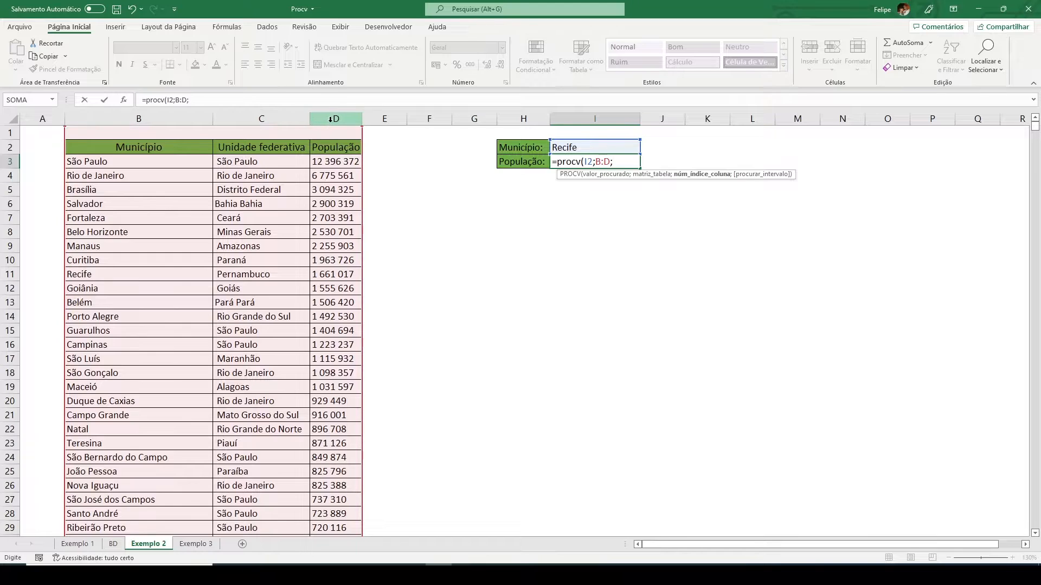
- Complete the PROCV formula in I3 with column index 3 and 0 for an exact match
type("3;0")
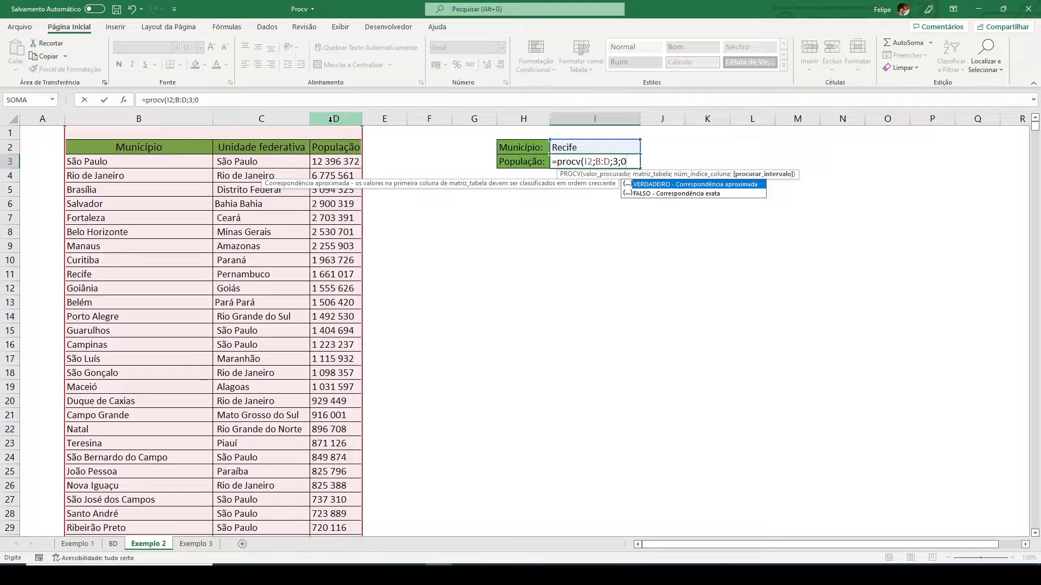
type(")")
key("Return")
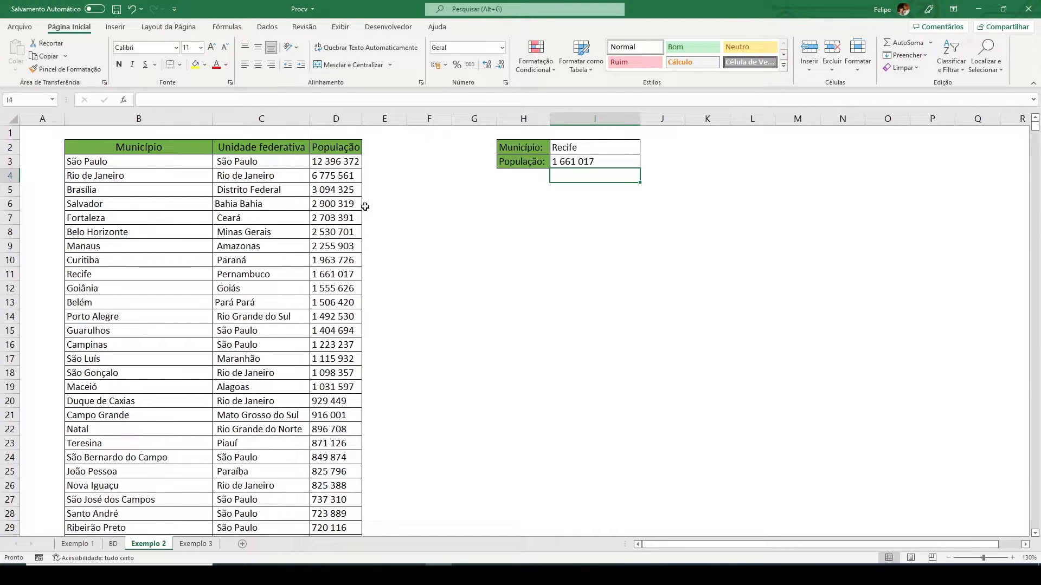
- Replace the municipality in cell I2 with manaus to test the population lookup
left_click(620, 150)
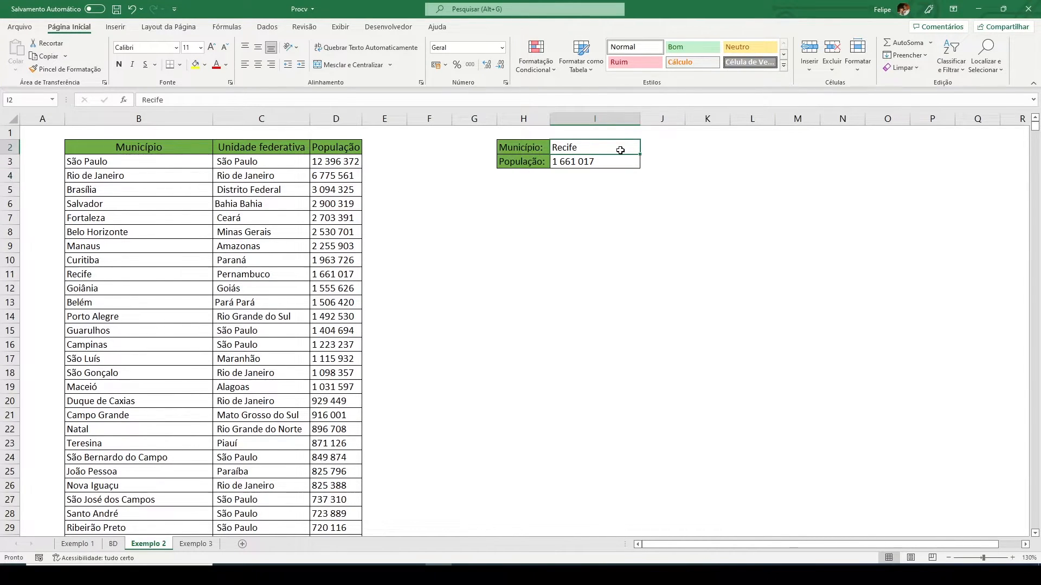
type("Manus")
key("Return")
left_click(620, 150)
type("manaus")
key("Return")
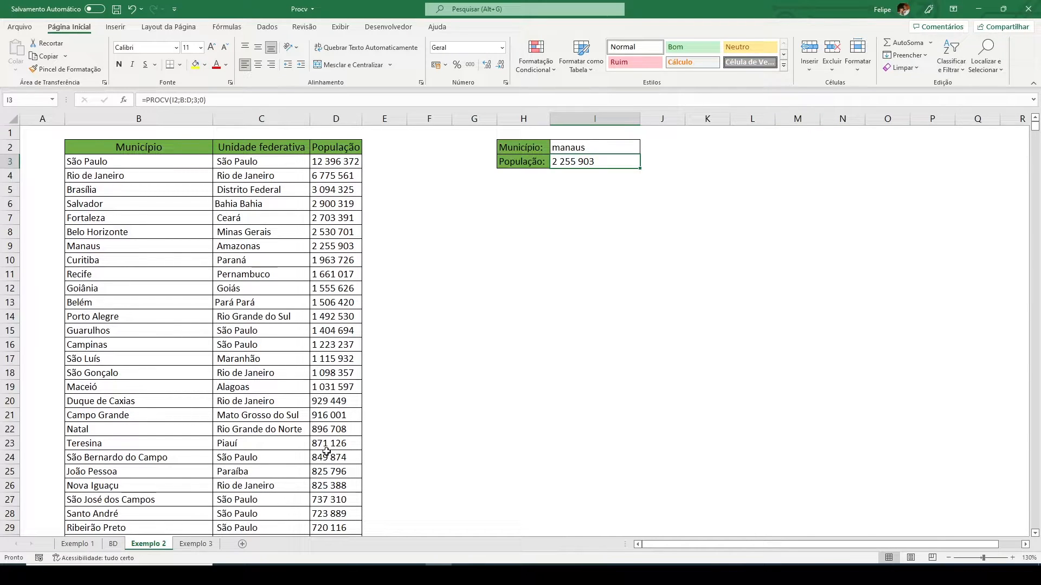
- On the Exemplo 3 sheet, begin a PROCV formula in H3 with the municipality in G3 as the lookup value
left_click(195, 544)
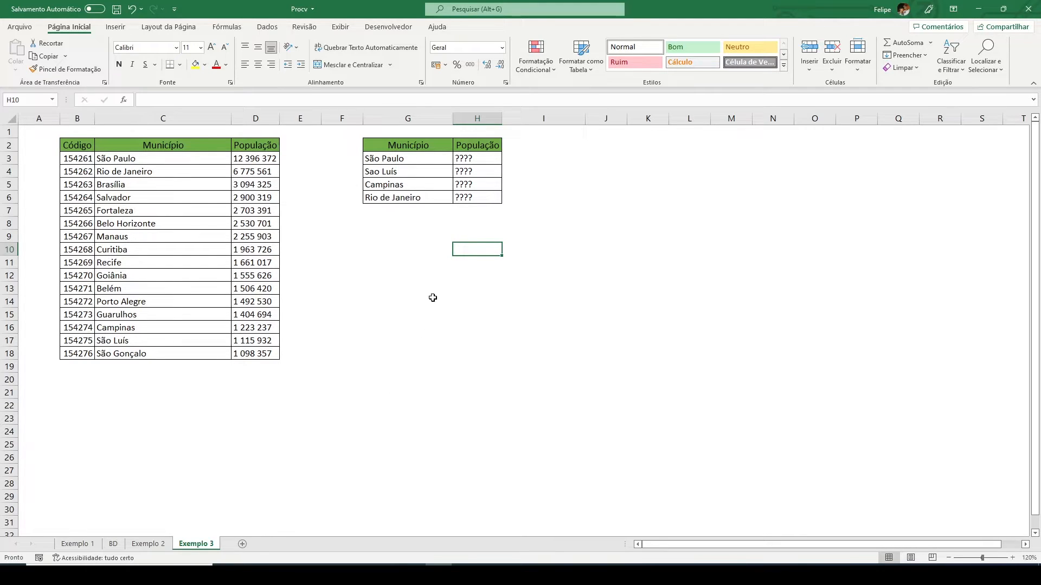
left_click(464, 161)
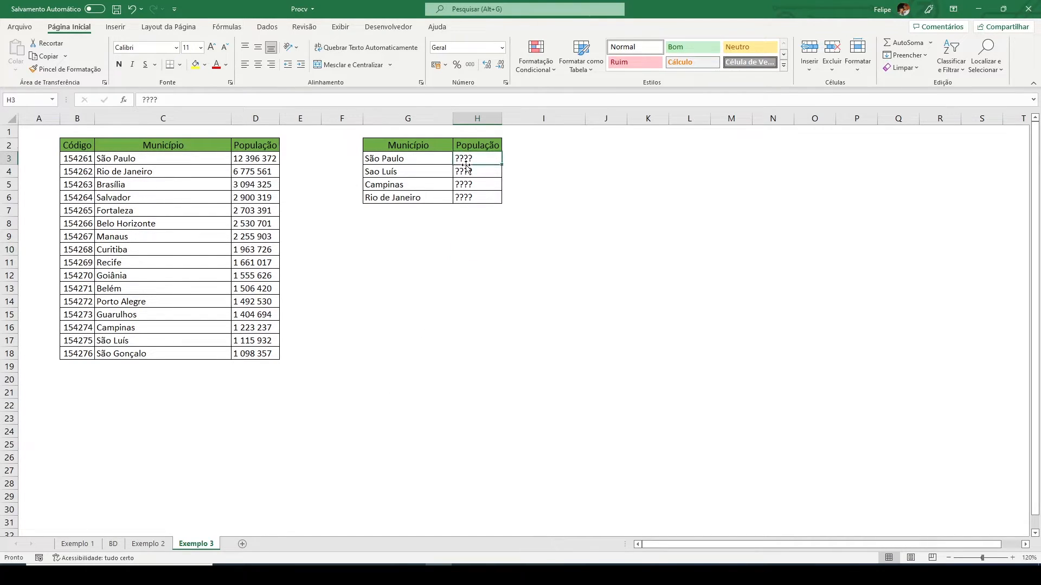
type("=")
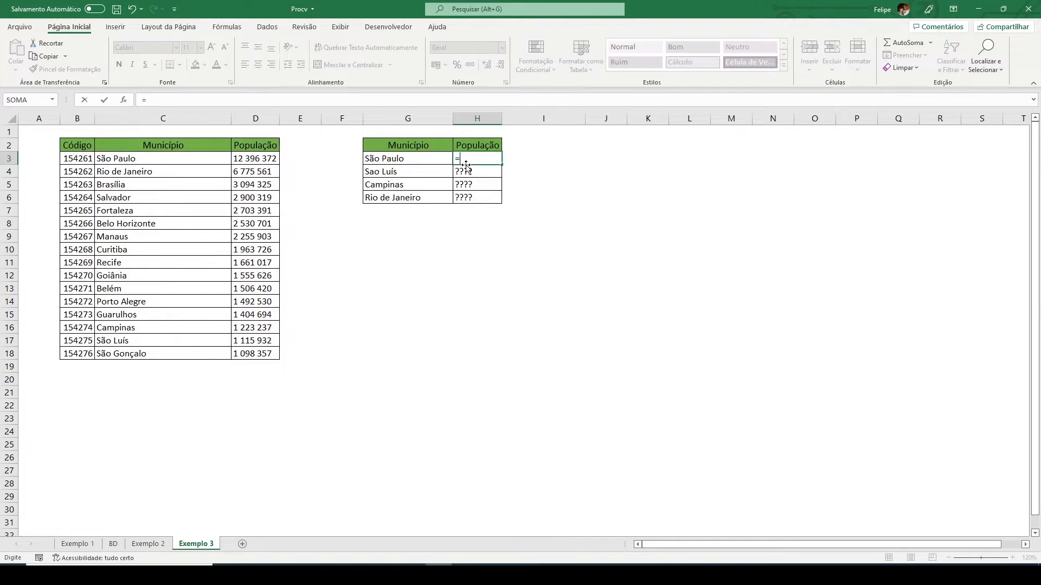
type("procv(")
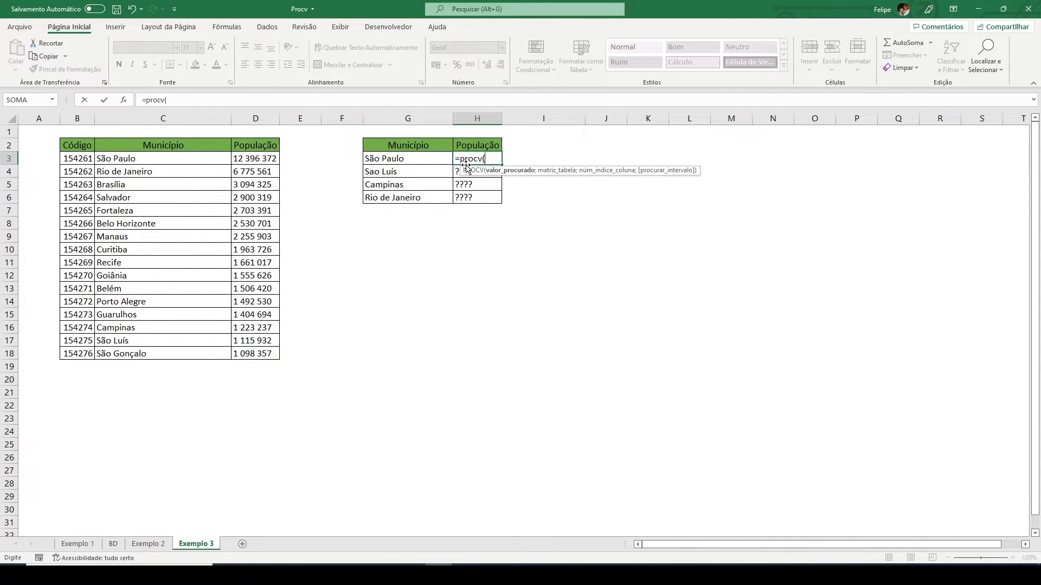
left_click(414, 160)
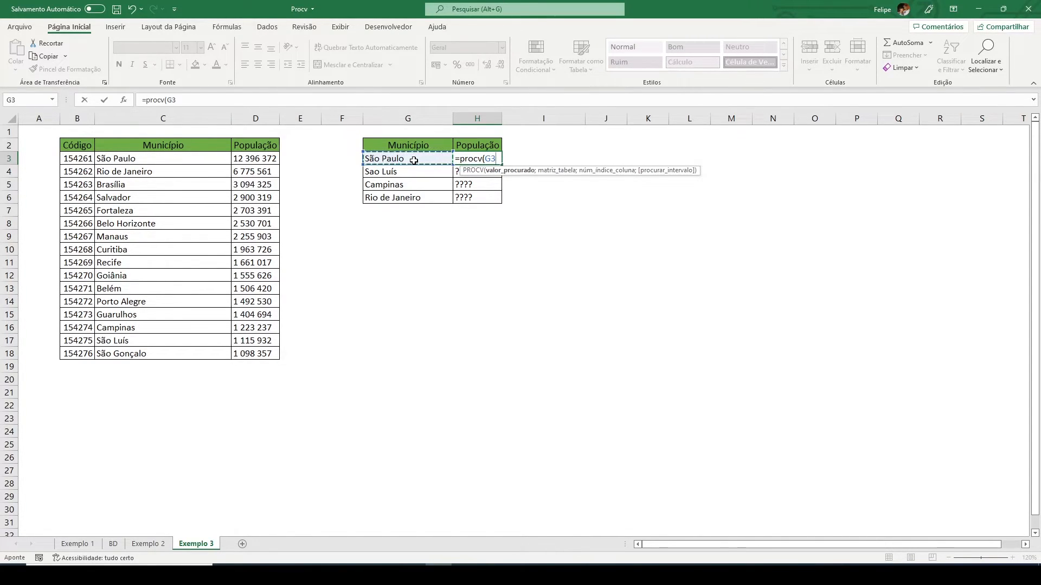
type(";")
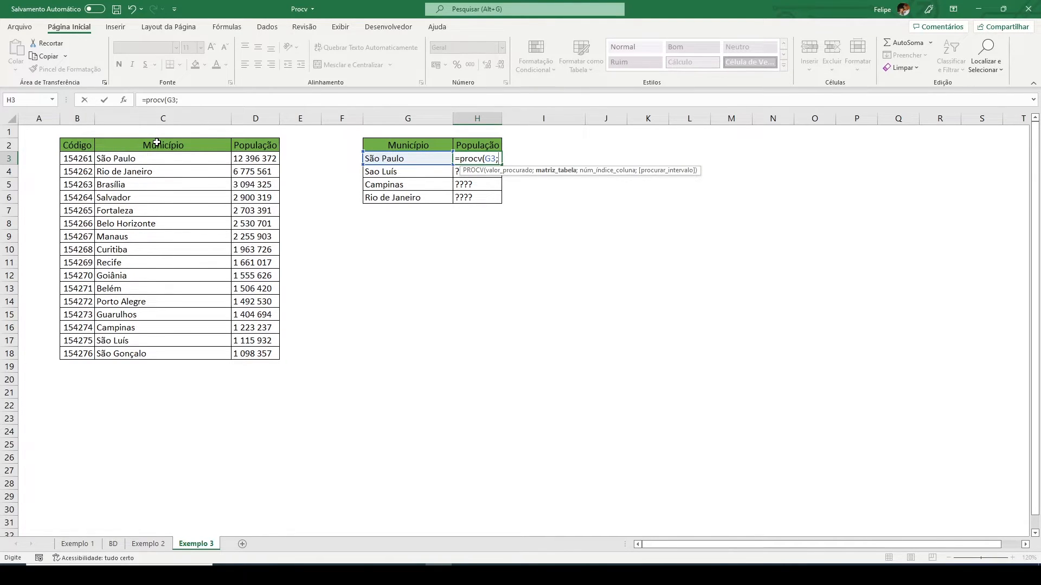
- Complete the H3 formula with C2:D18 as the table array, column index 2 and 0 for an exact match
left_click_drag(157, 142, 258, 350)
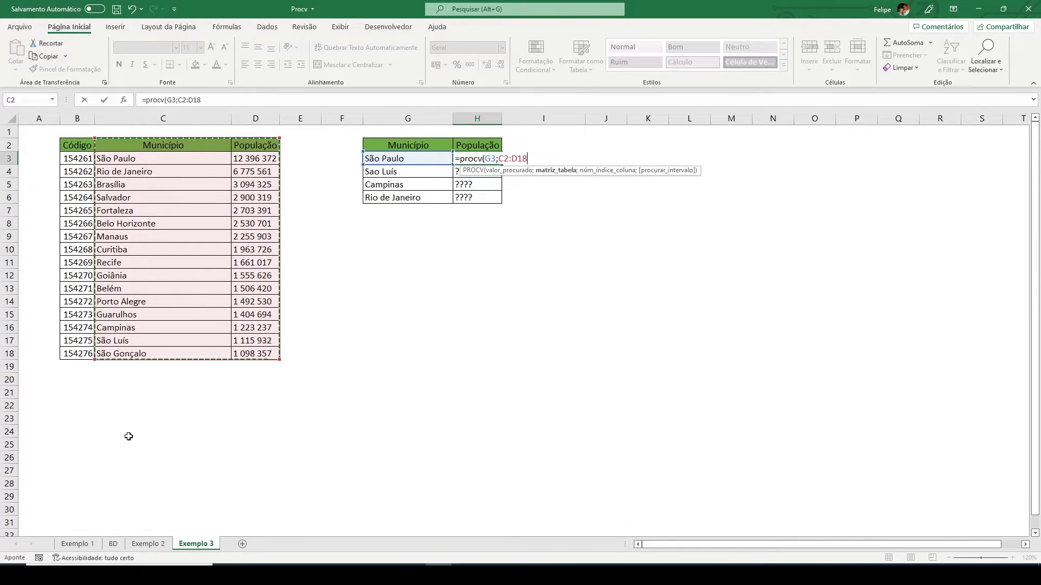
type(";2")
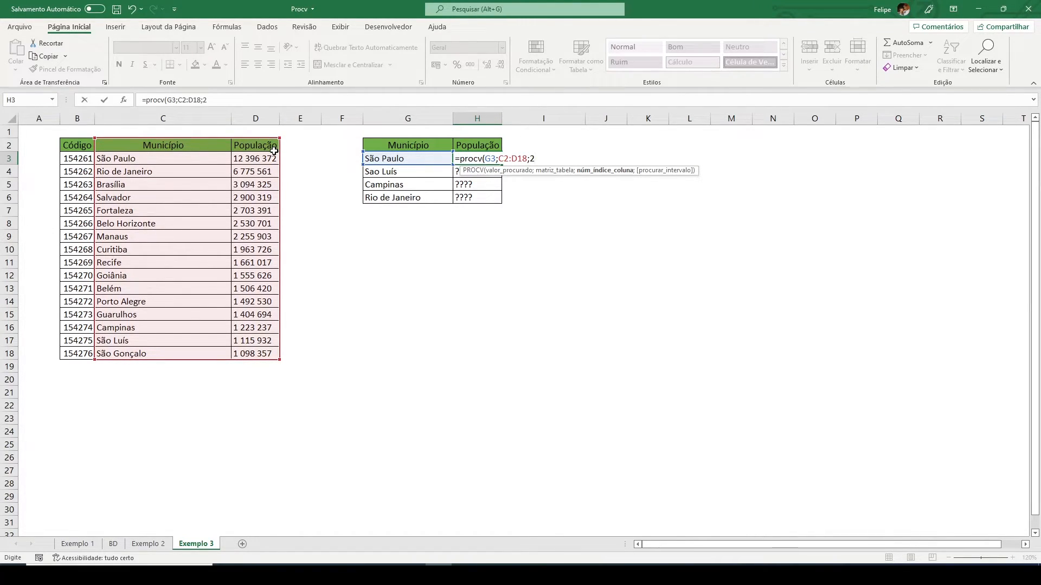
type(";")
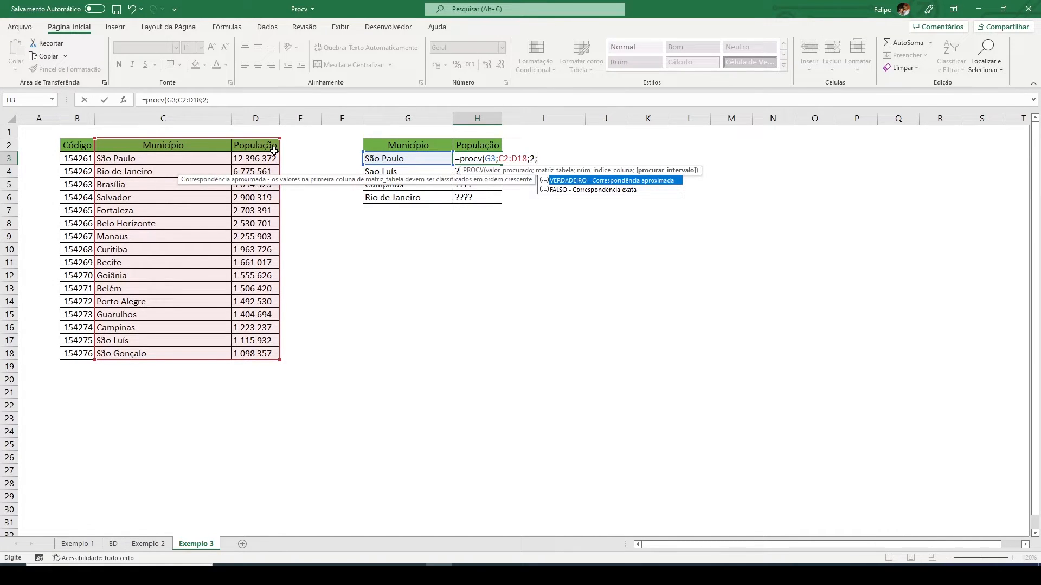
type("0)")
key("Return")
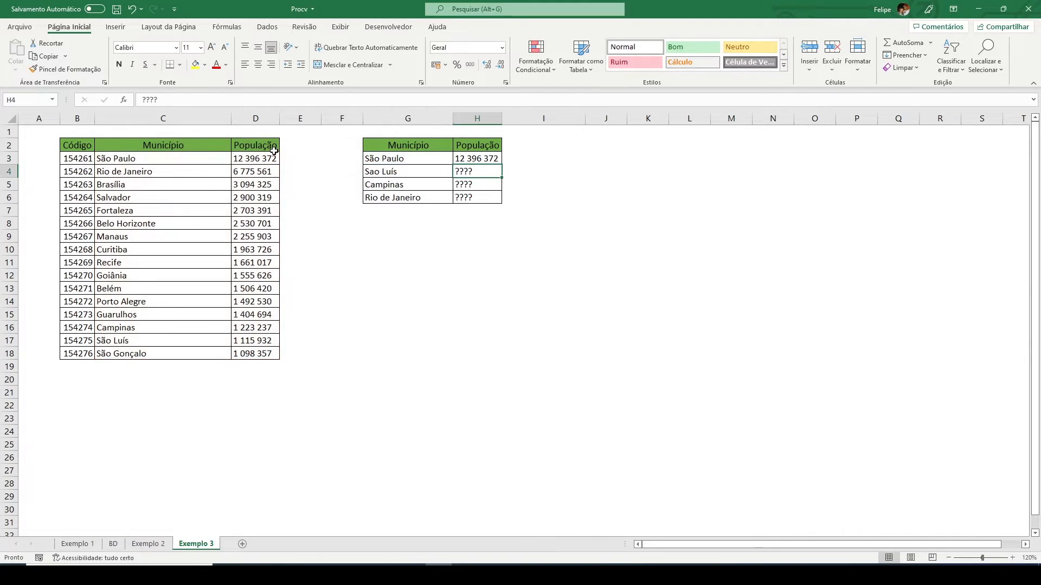
- Fill the PROCV formula from H3 down through H6
left_click(484, 161)
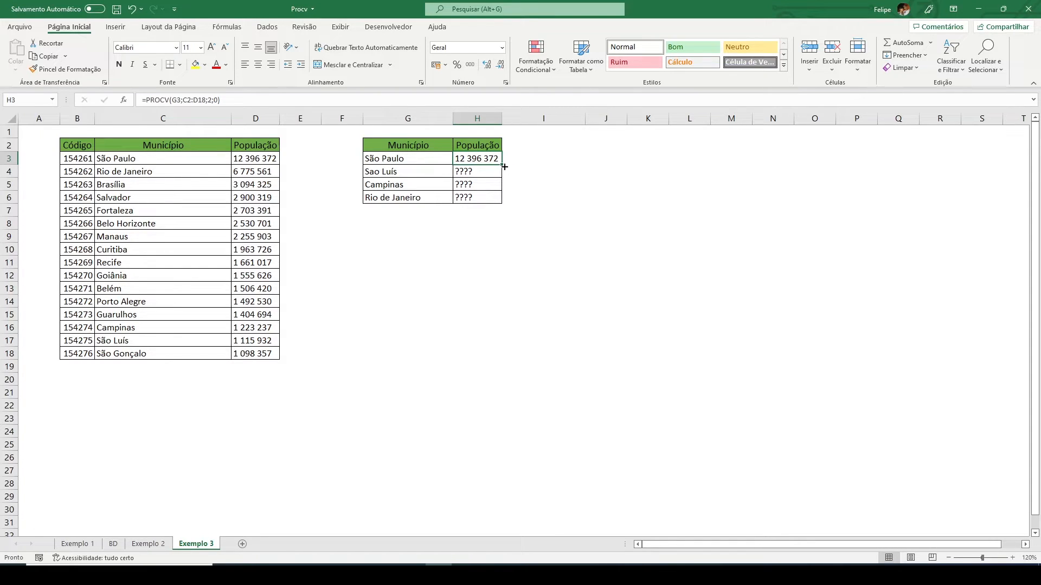
left_click_drag(503, 166, 497, 204)
left_click(601, 238)
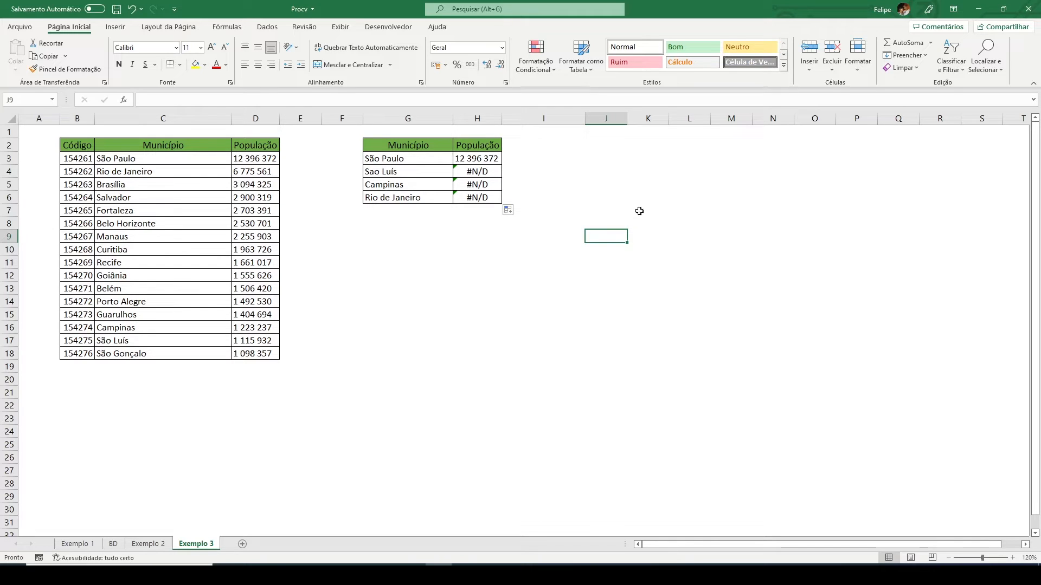
- Correct the municipality name in G4 to São Luís, with the tilde on the first word
left_click(423, 170)
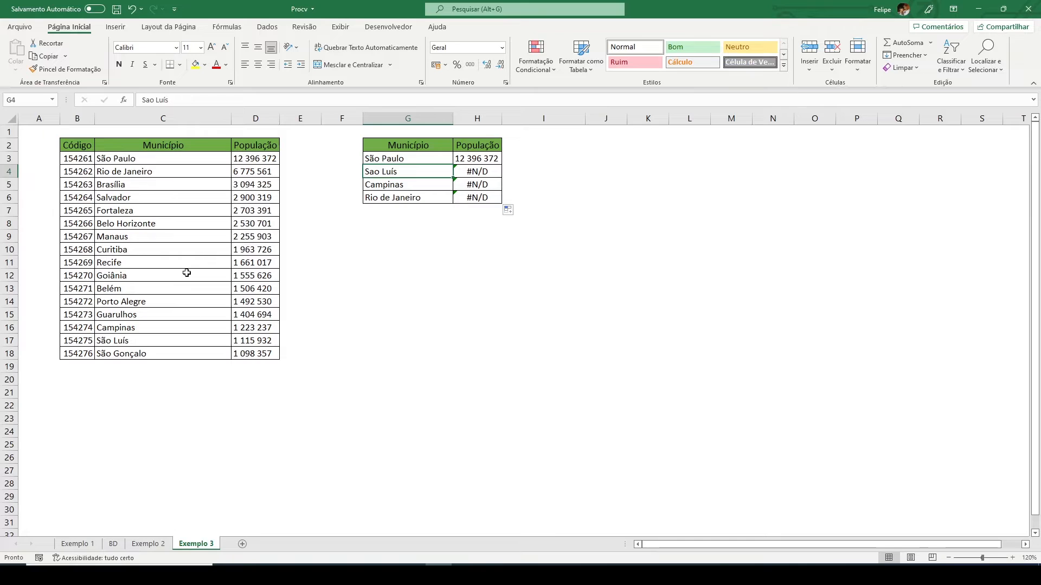
double_click(374, 171)
key("BackSpace")
type("ãs")
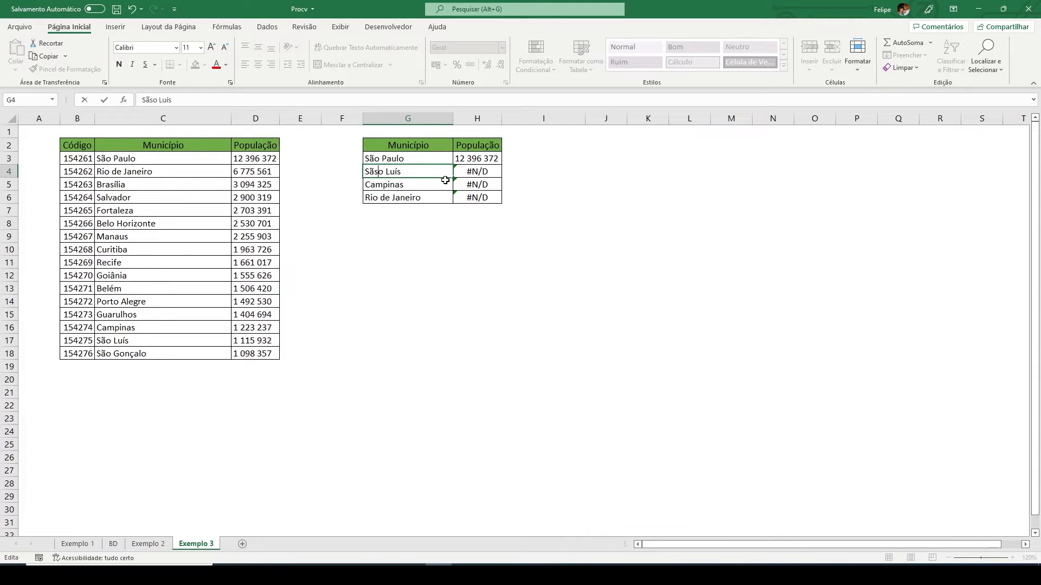
key("BackSpace")
key("Return")
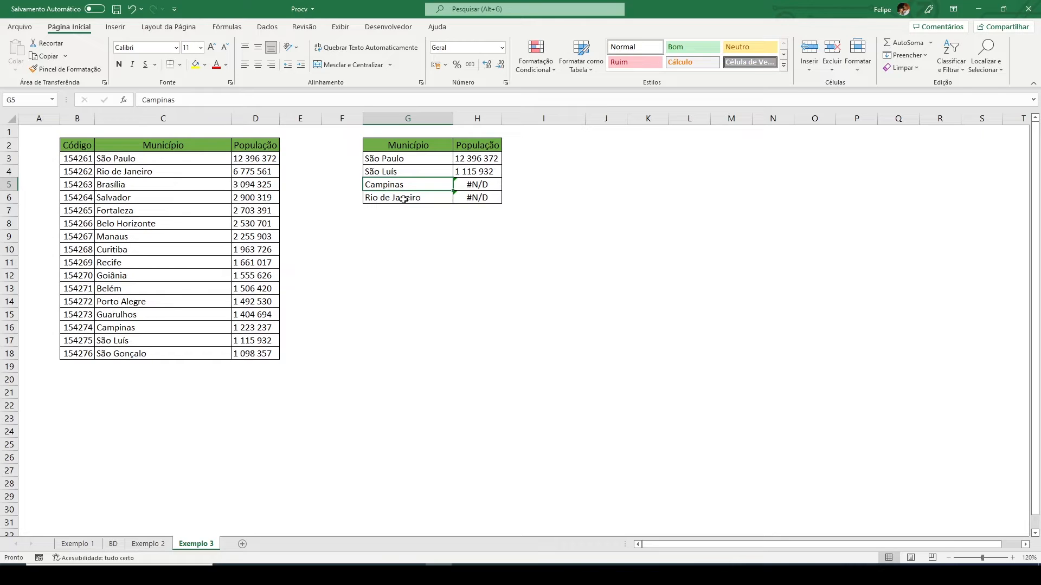
- Rewrite the municipality in G5 as Campinas without the trailing space
double_click(426, 185)
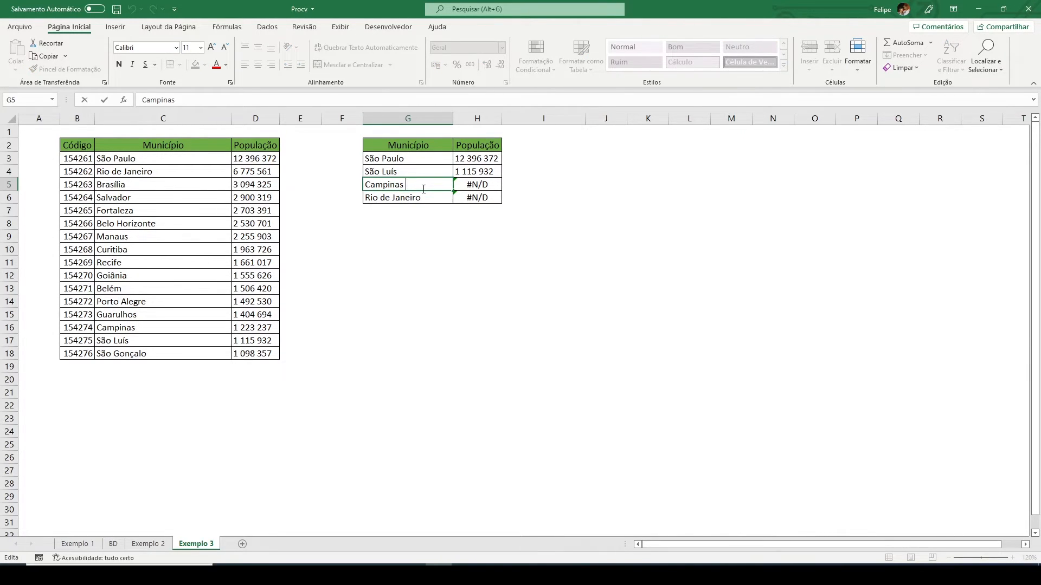
key("BackSpace")
key("BackSpace")
key("BackSpace")
key("BackSpace")
key("BackSpace")
key("BackSpace")
type("ampinas")
key("Return")
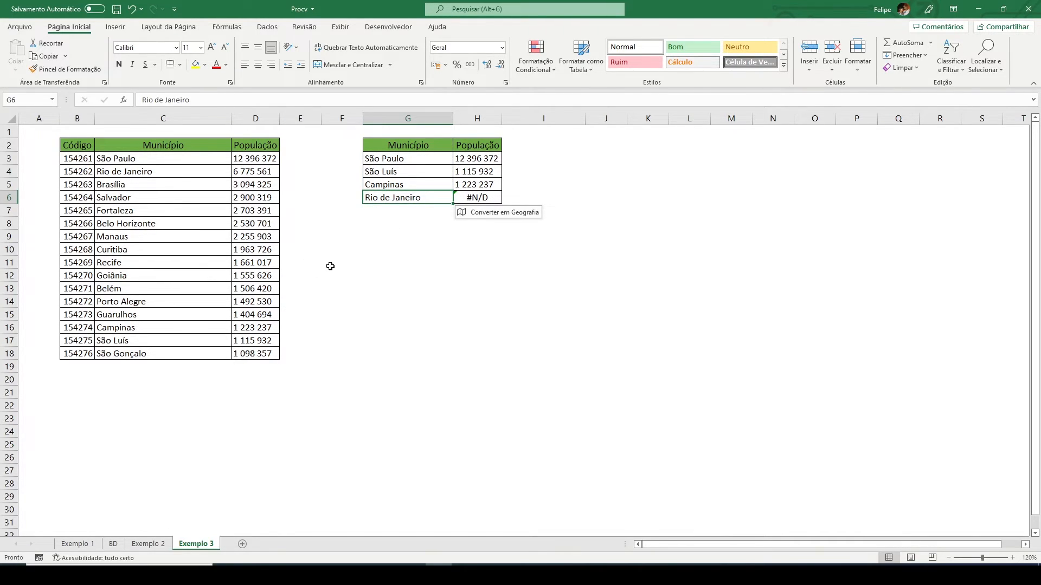
- Check the Rio de Janeiro entry in G6 for extra characters and inspect the table range used by the formula in H6
double_click(437, 199)
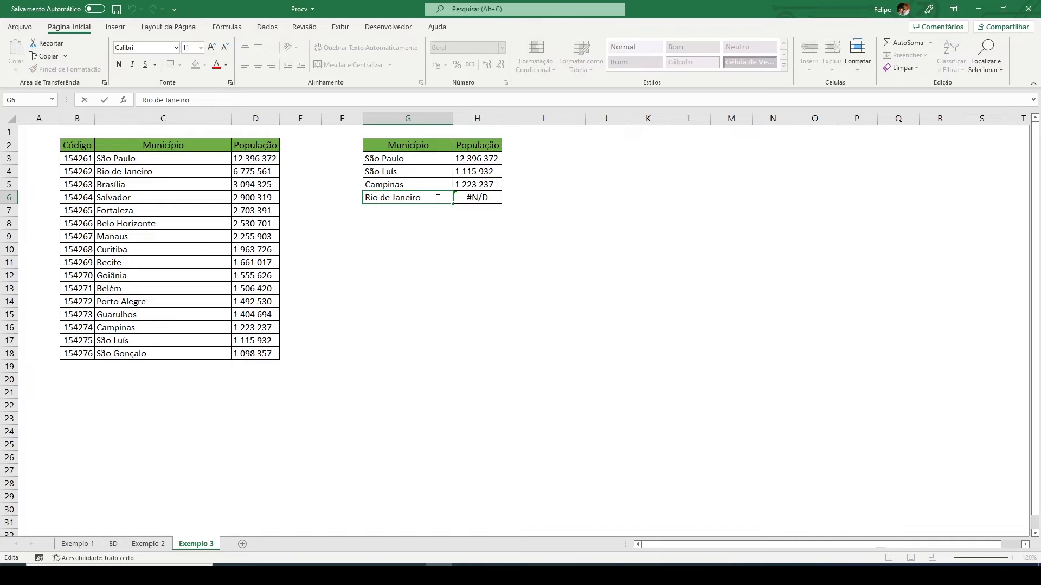
key("Return")
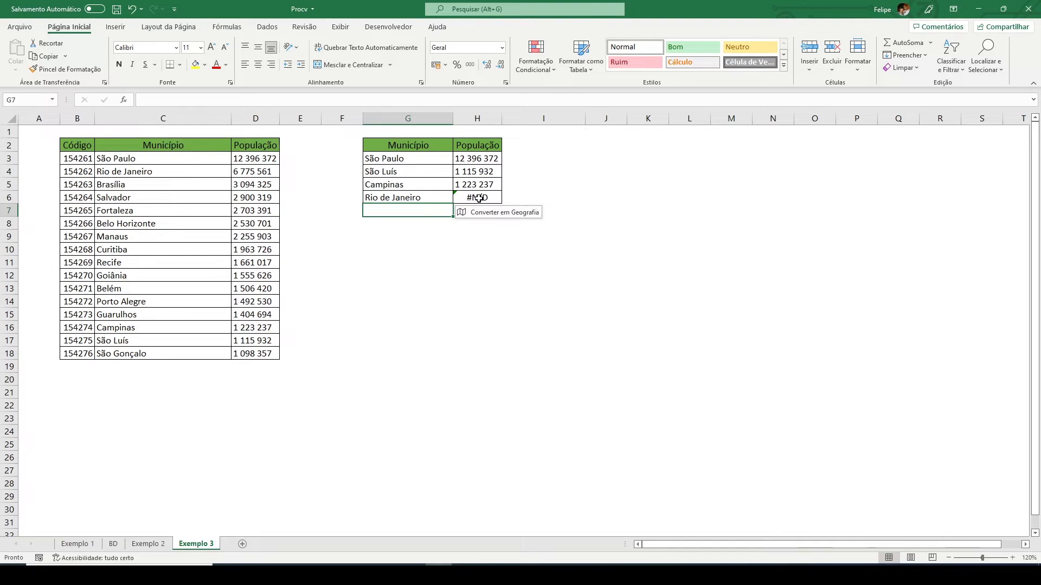
left_click(481, 198)
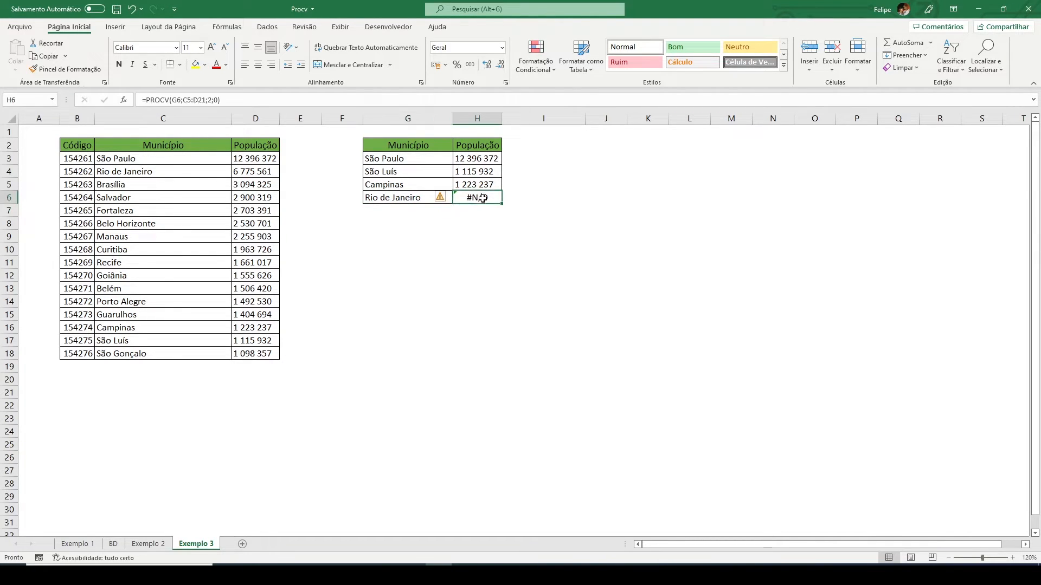
left_click(243, 100)
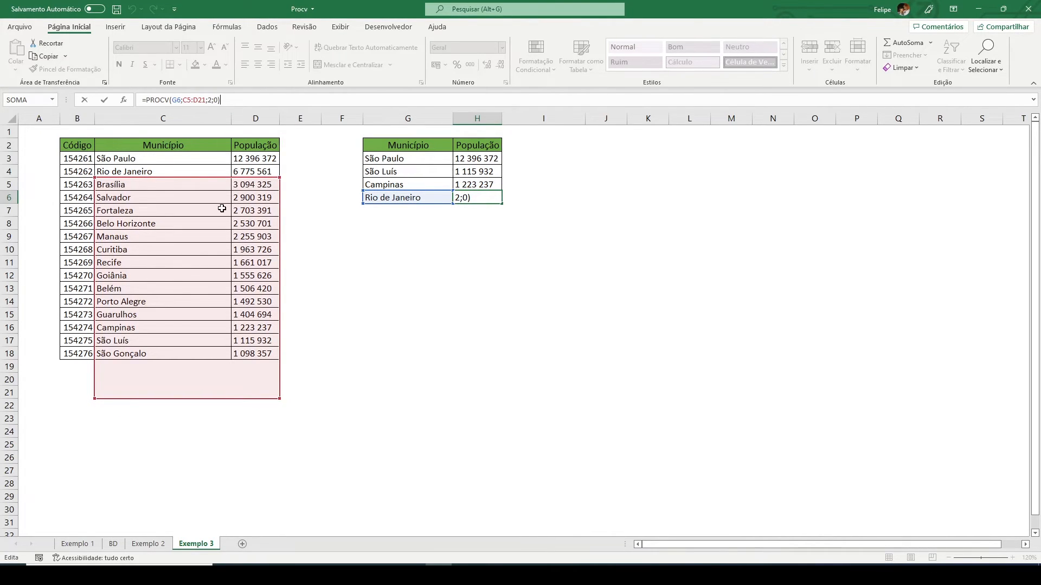
key("Return")
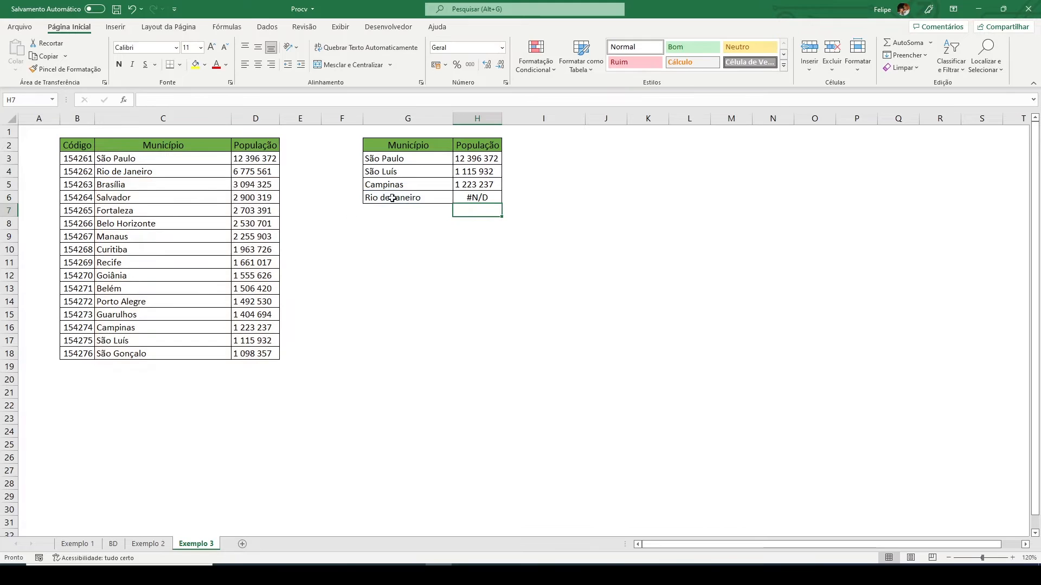
- Compare the table ranges referenced by the PROCV formulas in H3 through H6, one cell at a time
left_click(467, 158)
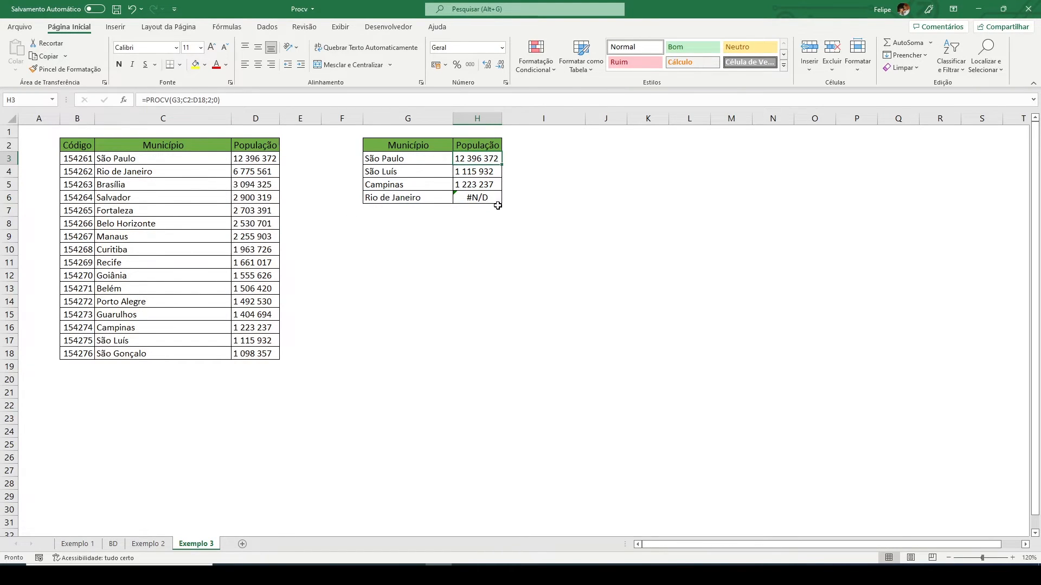
left_click(314, 99)
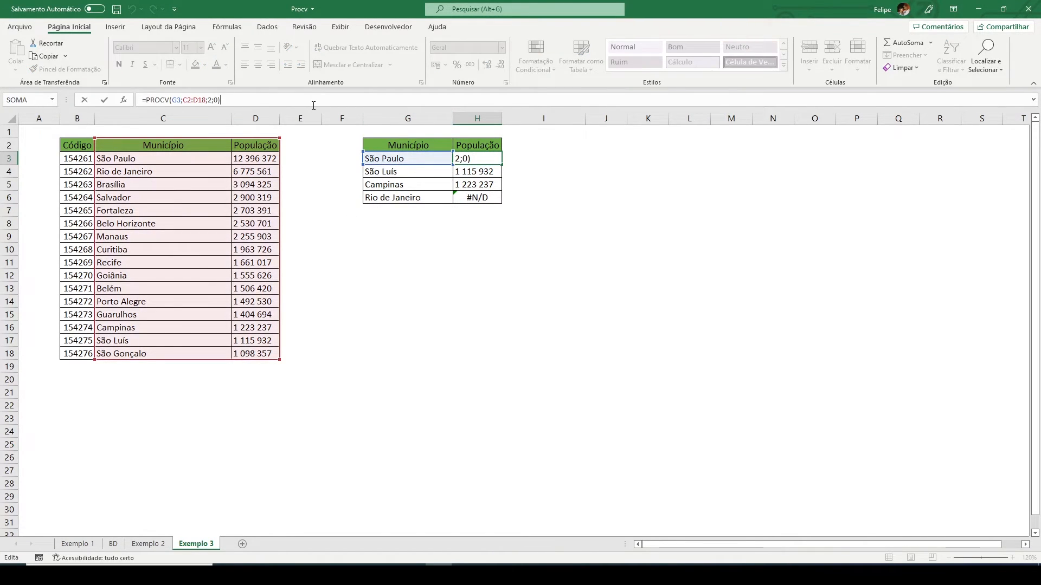
key("Return")
key("Up")
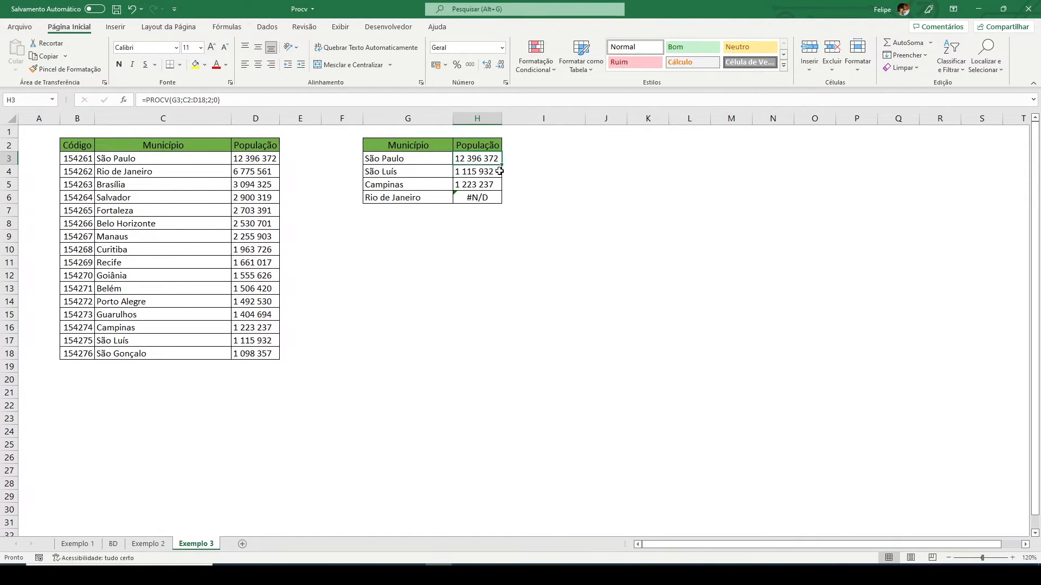
left_click(490, 171)
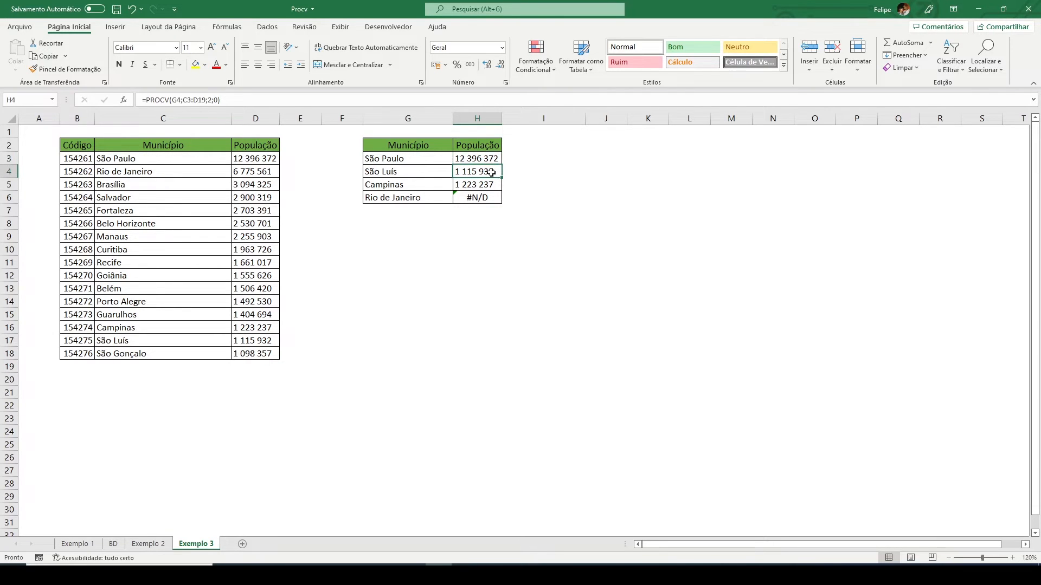
left_click(331, 99)
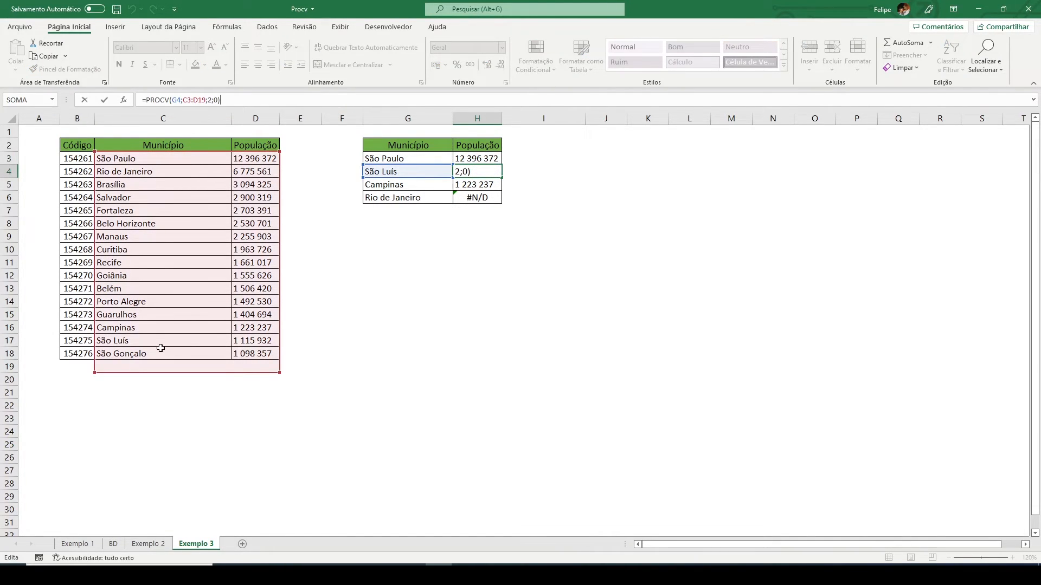
key("Return")
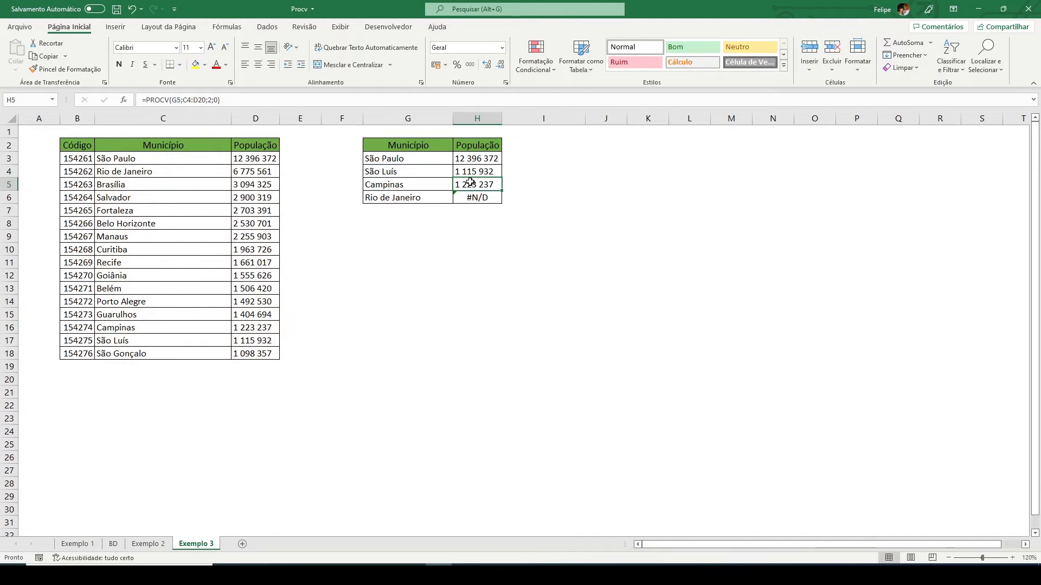
left_click(306, 99)
key("Return")
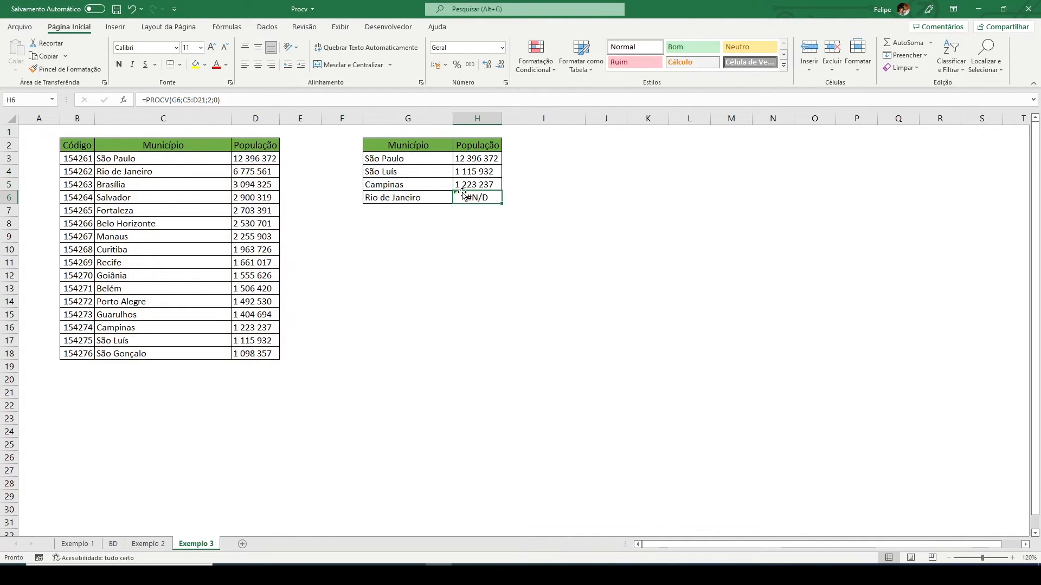
left_click(218, 99)
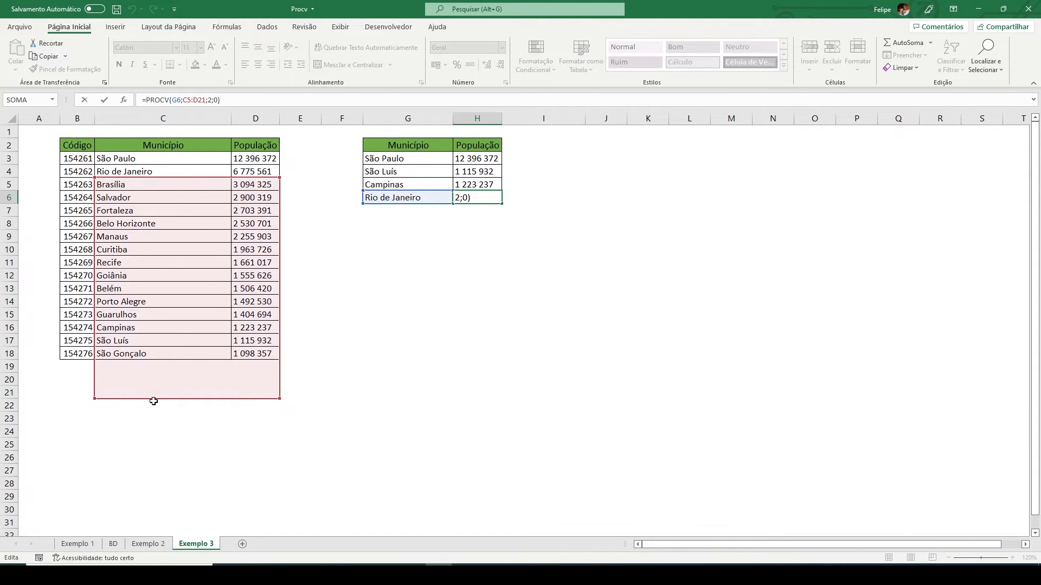
key("Return")
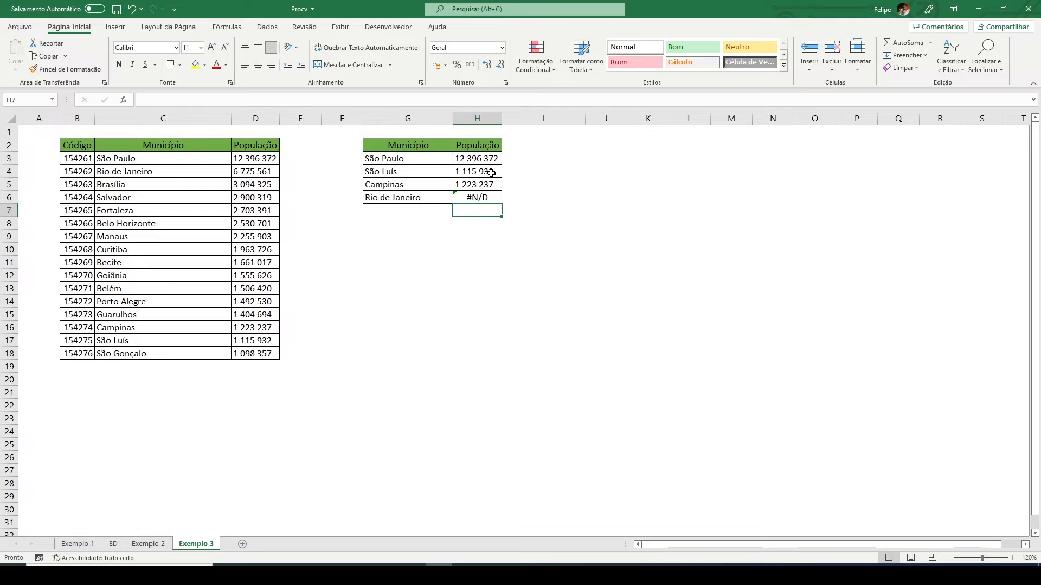
- Inspect the lookup value and table range referenced by the PROCV formula in H3, leaving the formula unedited
left_click(494, 159)
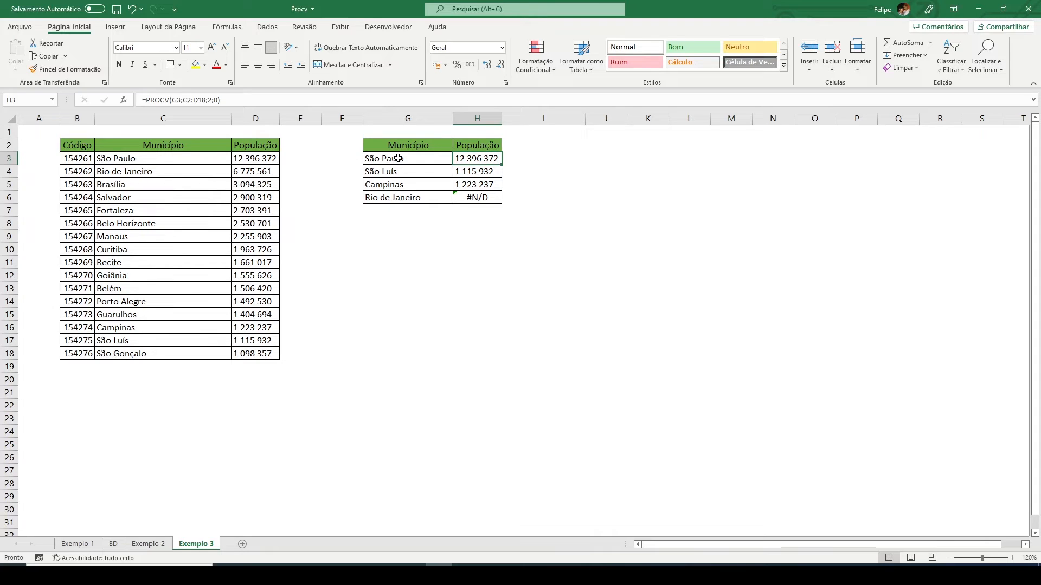
left_click(176, 101)
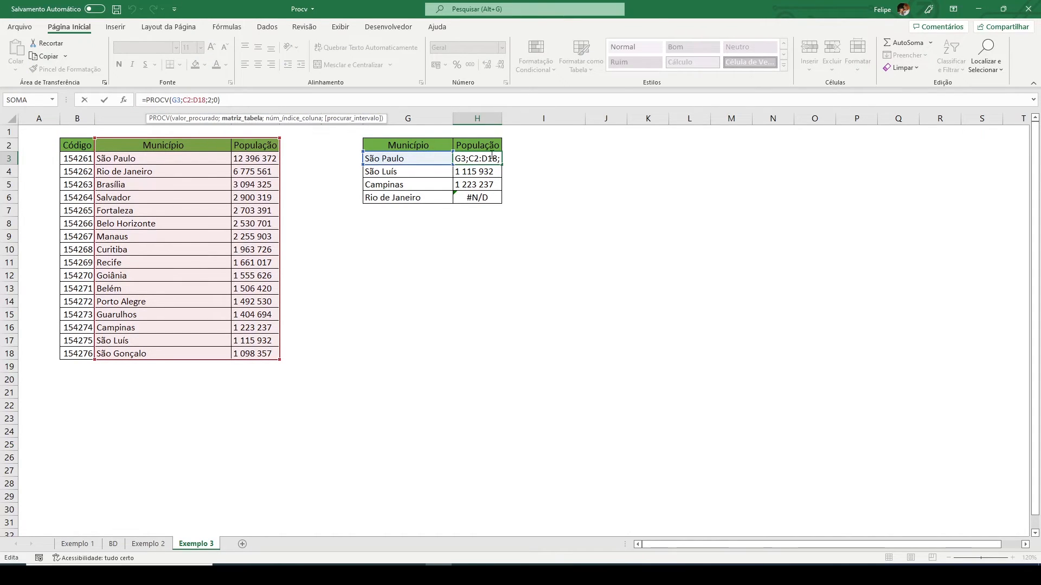
key("Escape")
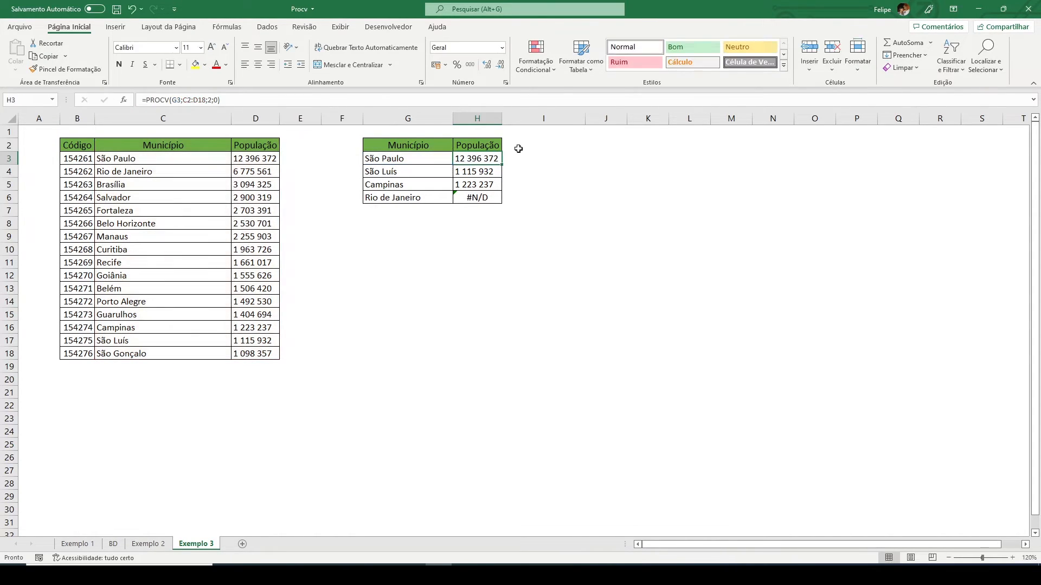
- Clear the PROCV formulas from the População cells H3 to H6
key("shift+Down")
key("Delete")
key("shift+Down")
key("shift+Down")
key("Delete")
key("shift+Up")
key("shift+Up")
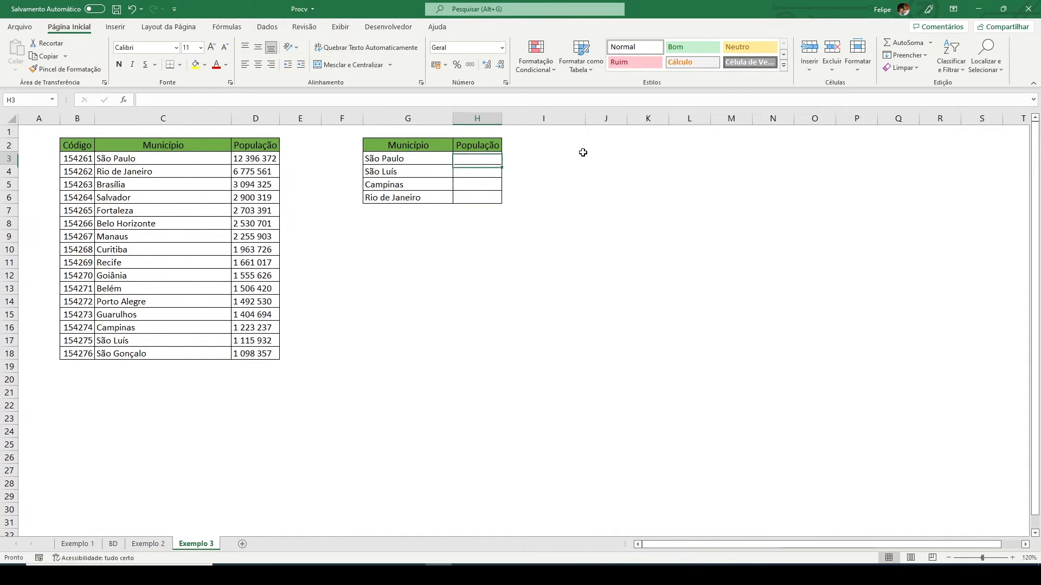
- Enter =PROCV(G3;$C$2:$D$18;2;0) in H3, locking the table range with absolute references
type("=")
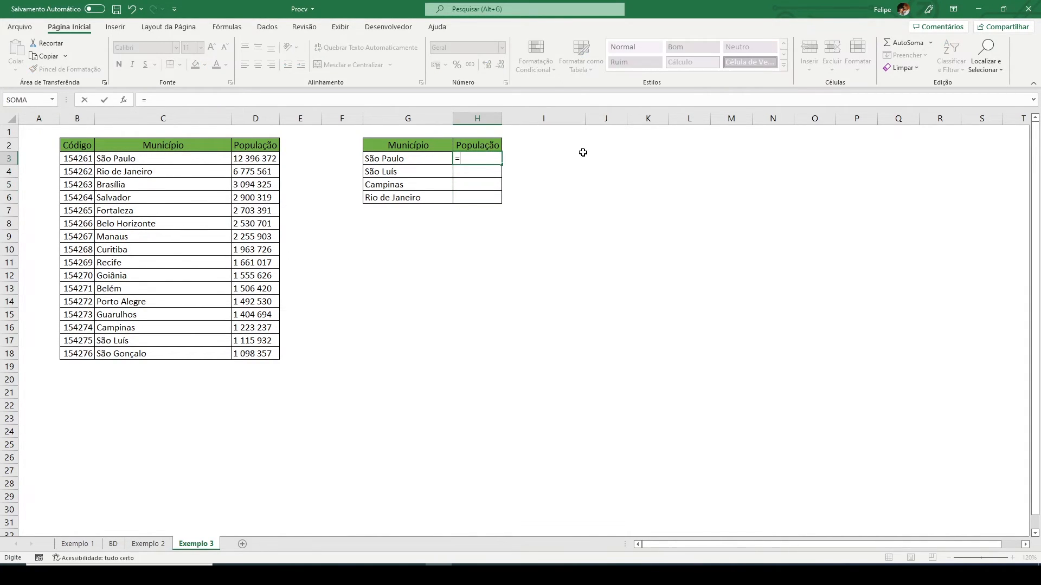
type("procv")
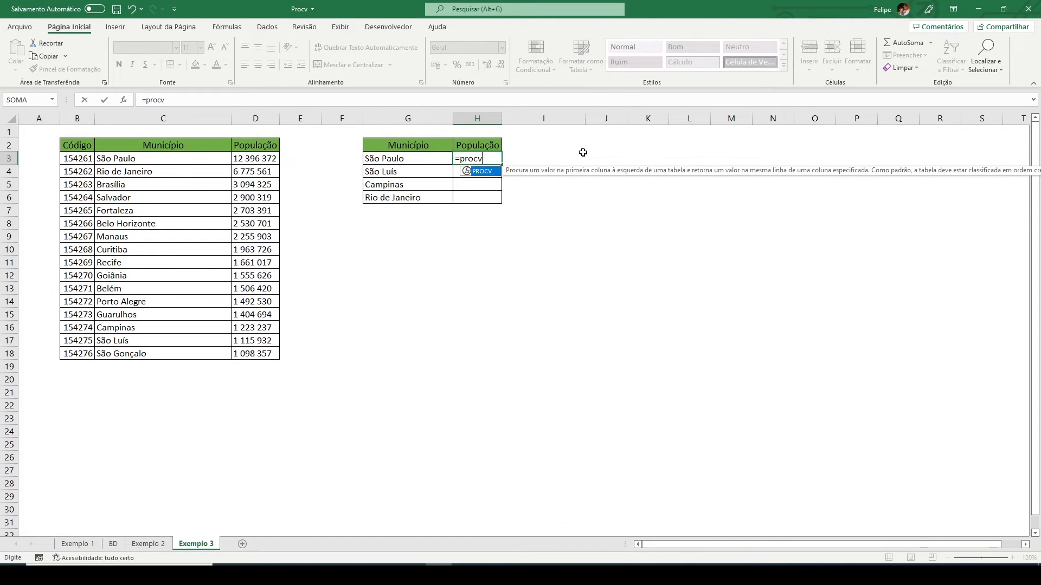
type("(")
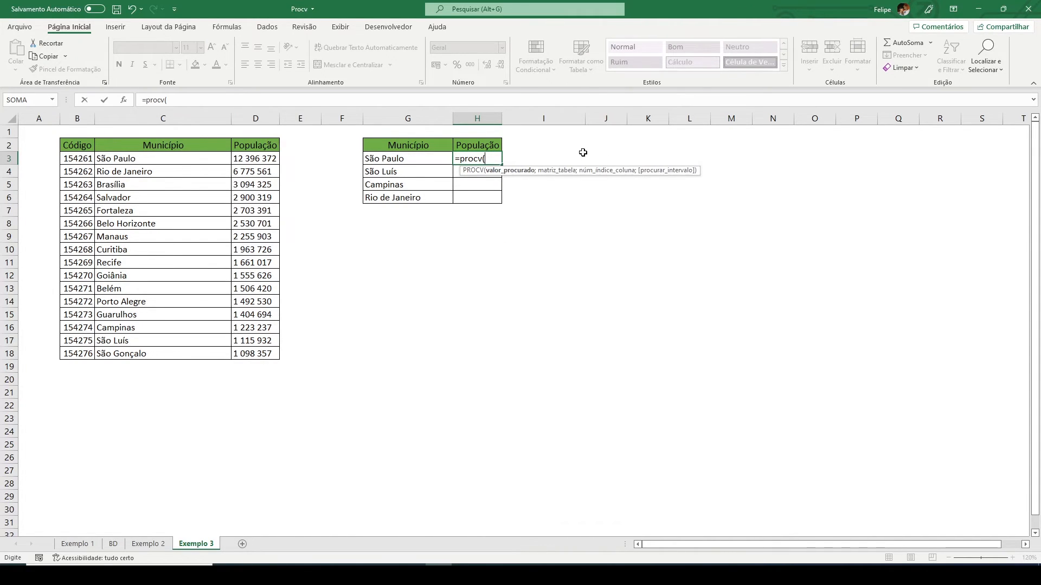
left_click(423, 160)
type(";")
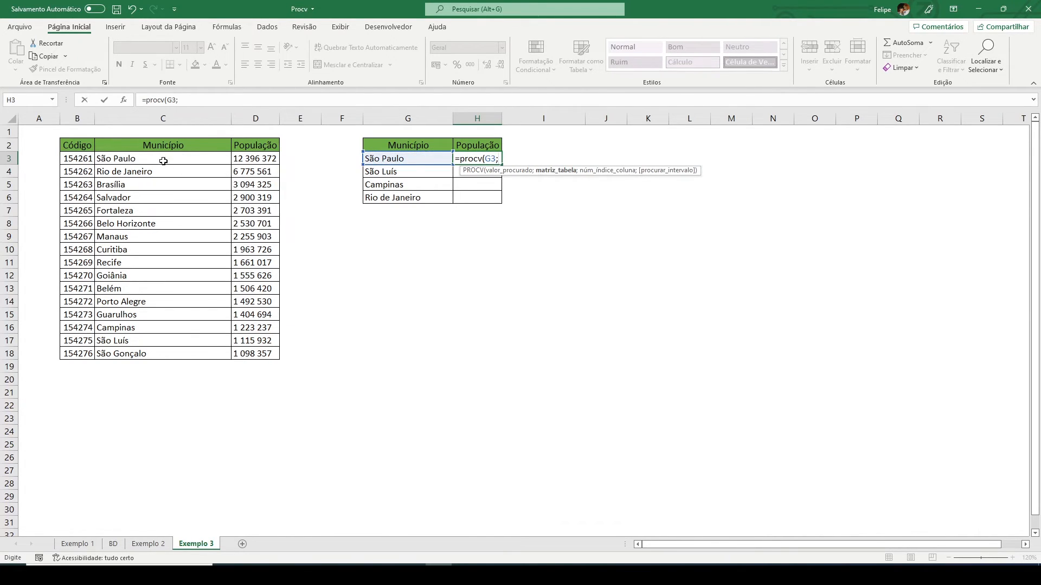
left_click_drag(146, 142, 253, 351)
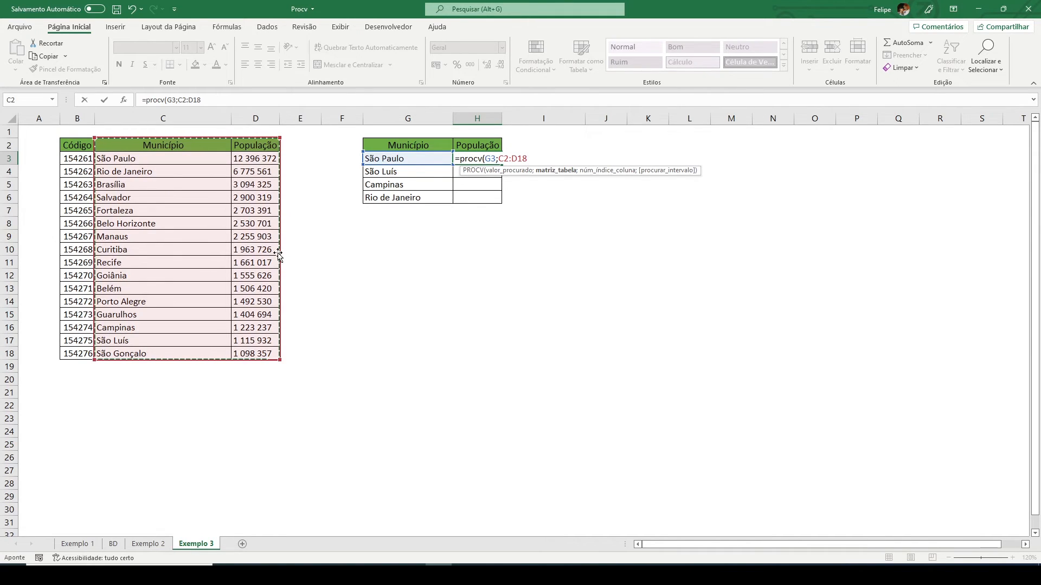
key("F4")
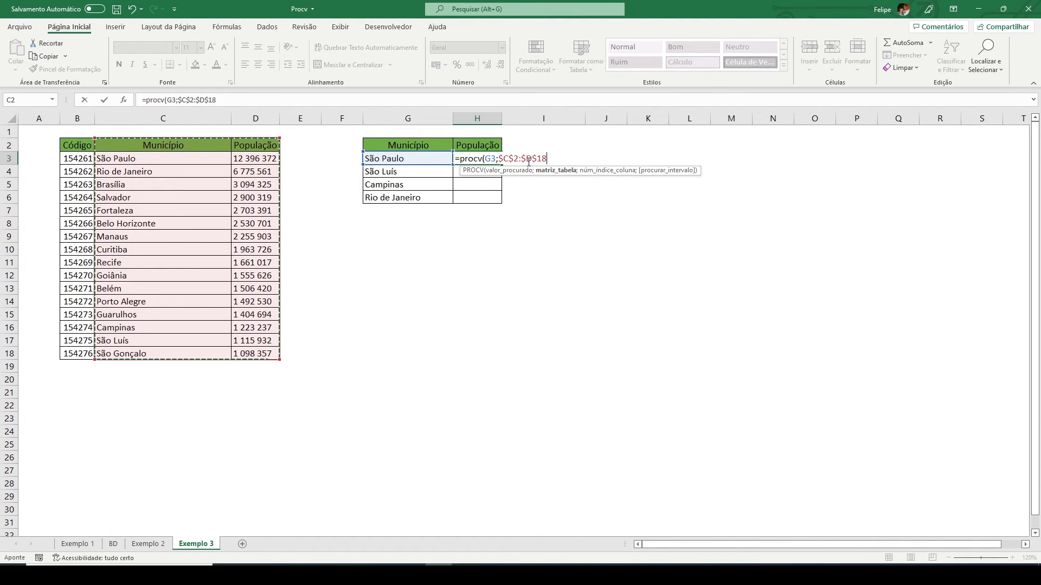
type(";")
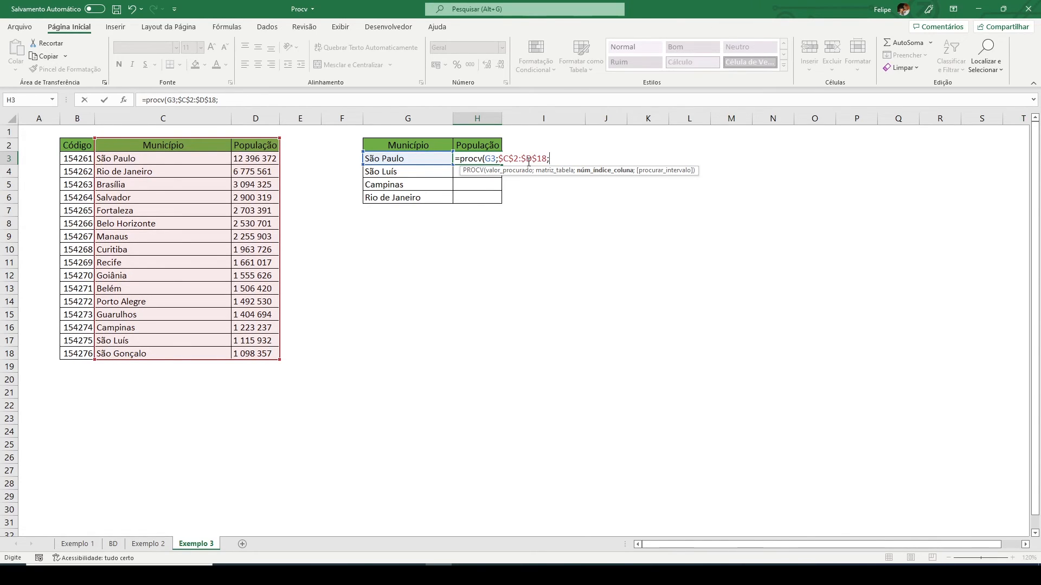
type("2;0")
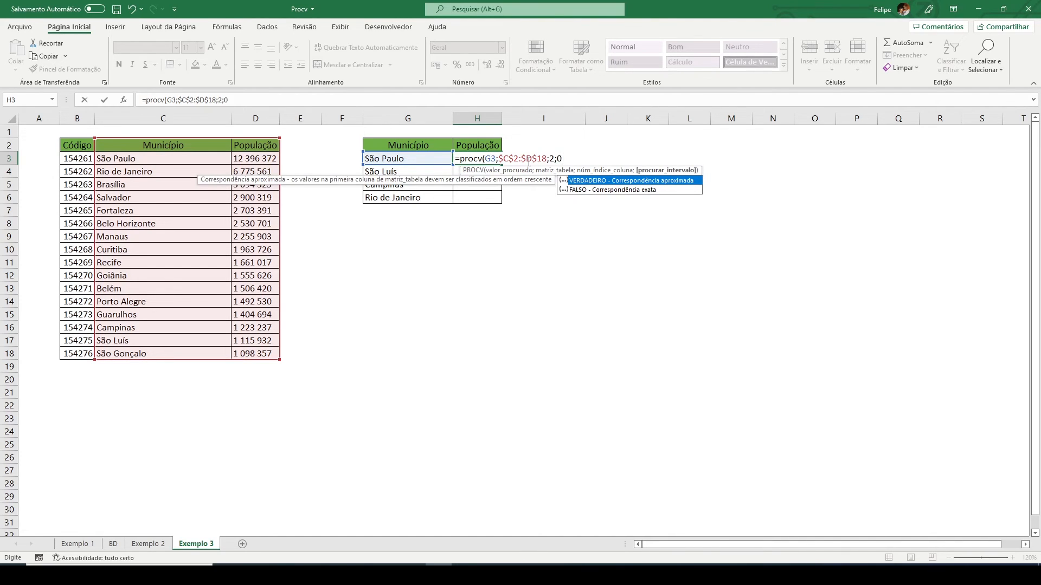
type(")")
key("Return")
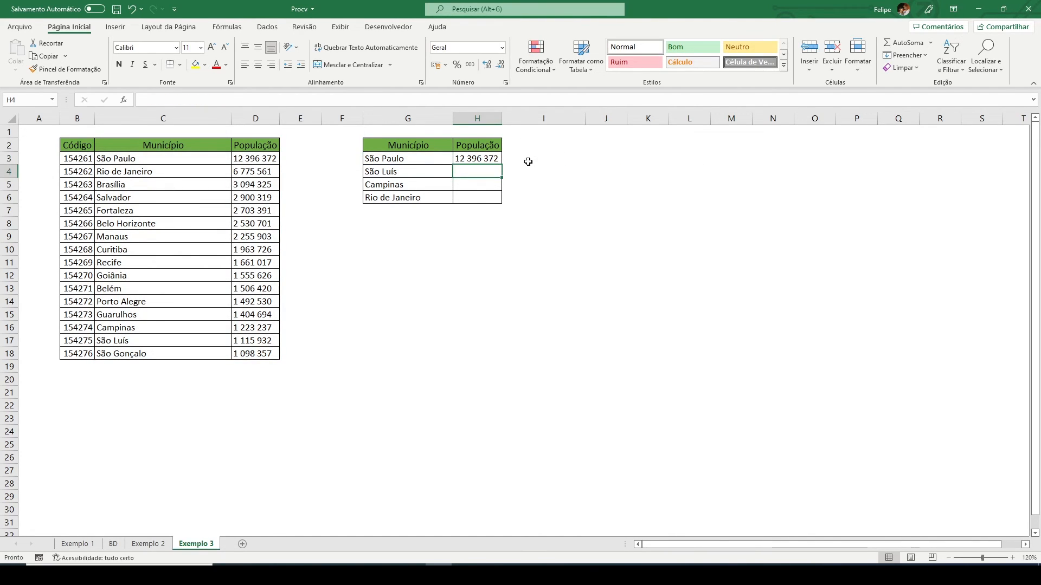
- Fill the H3 formula down through H6 and reselect H3 to review its formula
left_click(476, 158)
left_click_drag(506, 164, 500, 201)
left_click(567, 201)
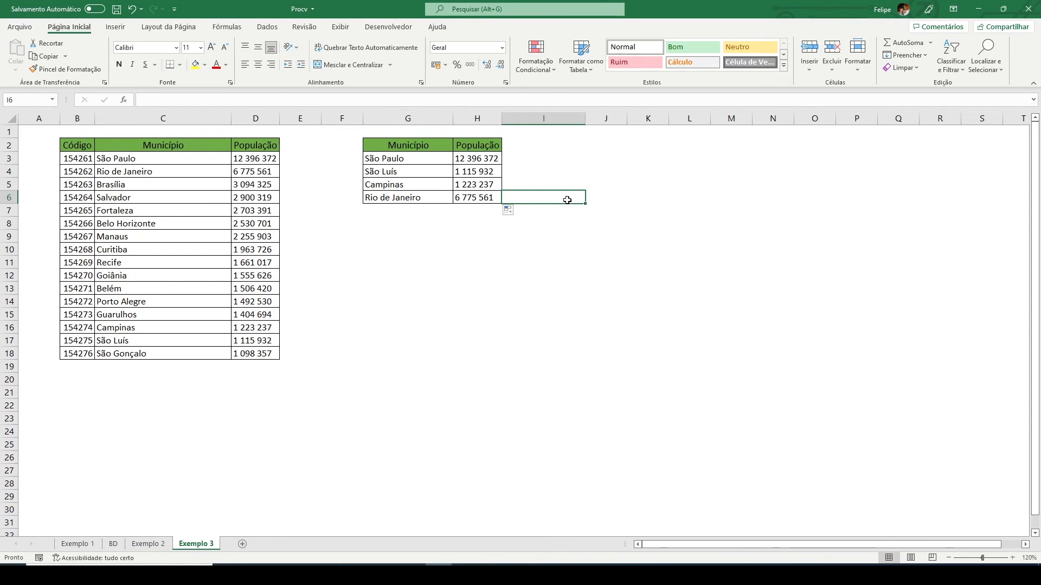
left_click(478, 159)
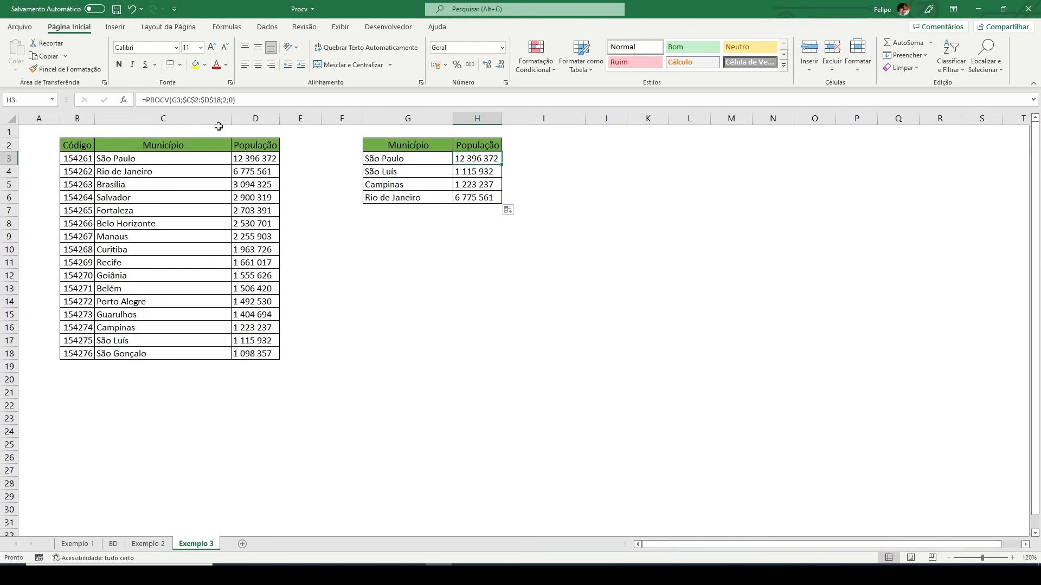